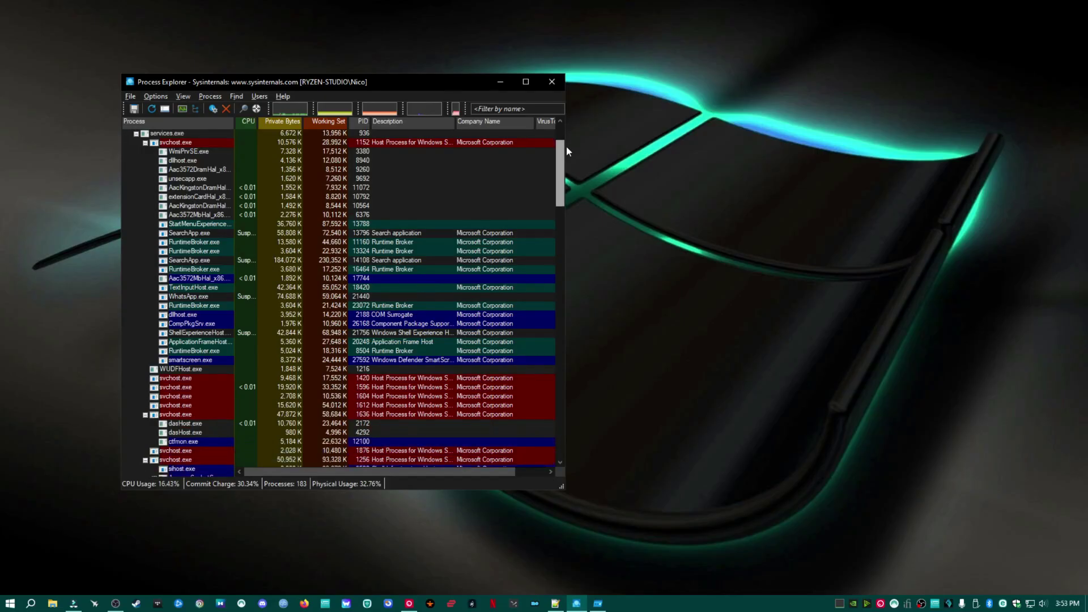
# Step: Scroll down the Process Explorer process list, then close Process Explorer
pyautogui.moveTo(564, 146); pyautogui.dragTo(558, 259)
pyautogui.click(598, 603)
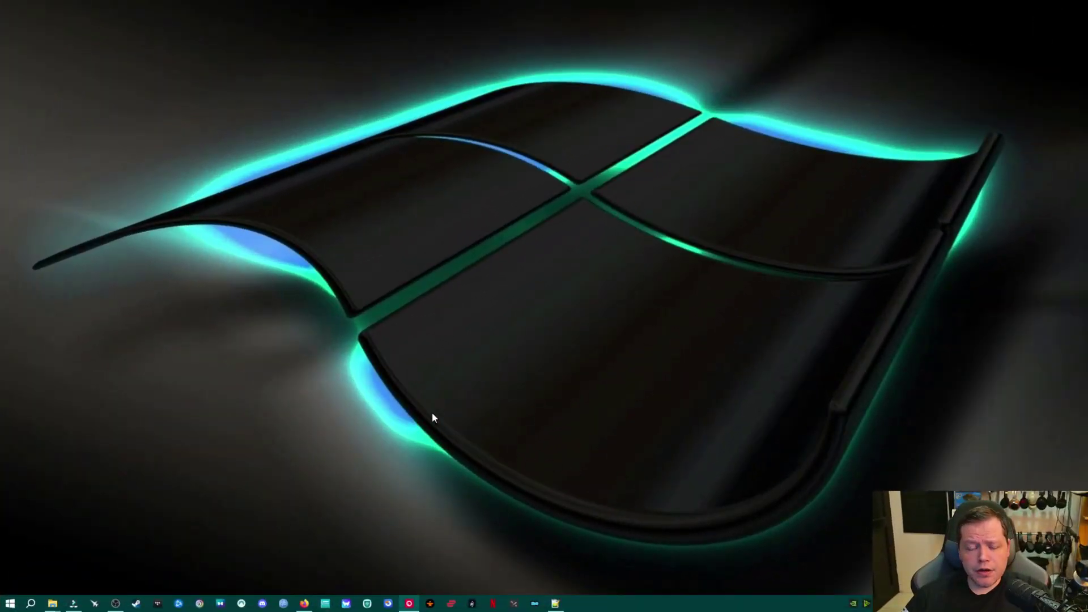
# Step: Bring up the ESET Online Scanner page in Firefox and scroll to the Online Scanner vs Essential Trial comparison
pyautogui.click(303, 596)
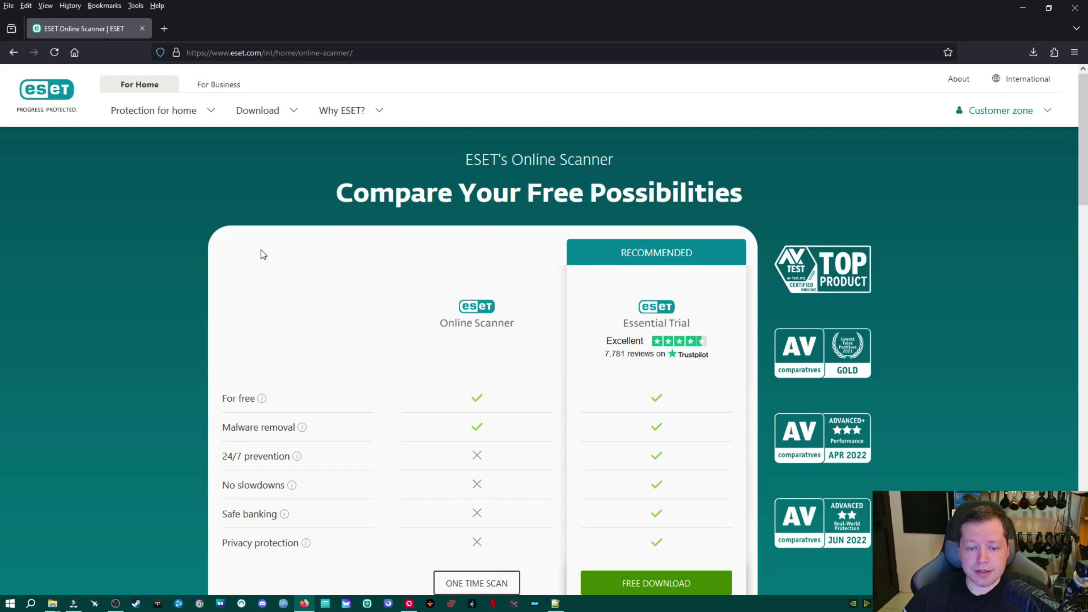
pyautogui.scroll(-2, 352, 243)
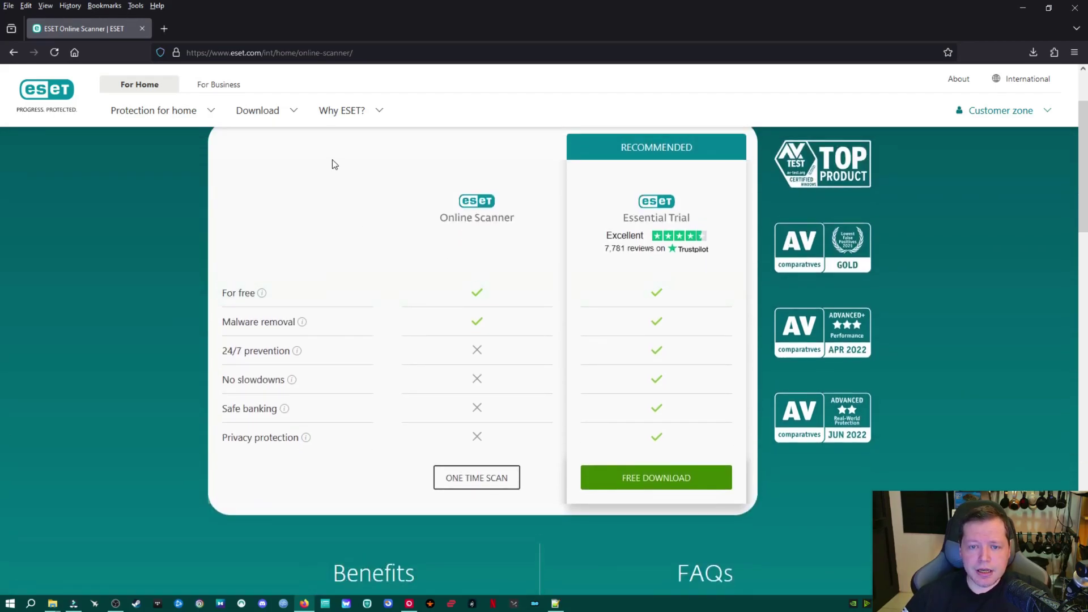
pyautogui.scroll(2, 333, 163)
pyautogui.scroll(-2, 524, 320)
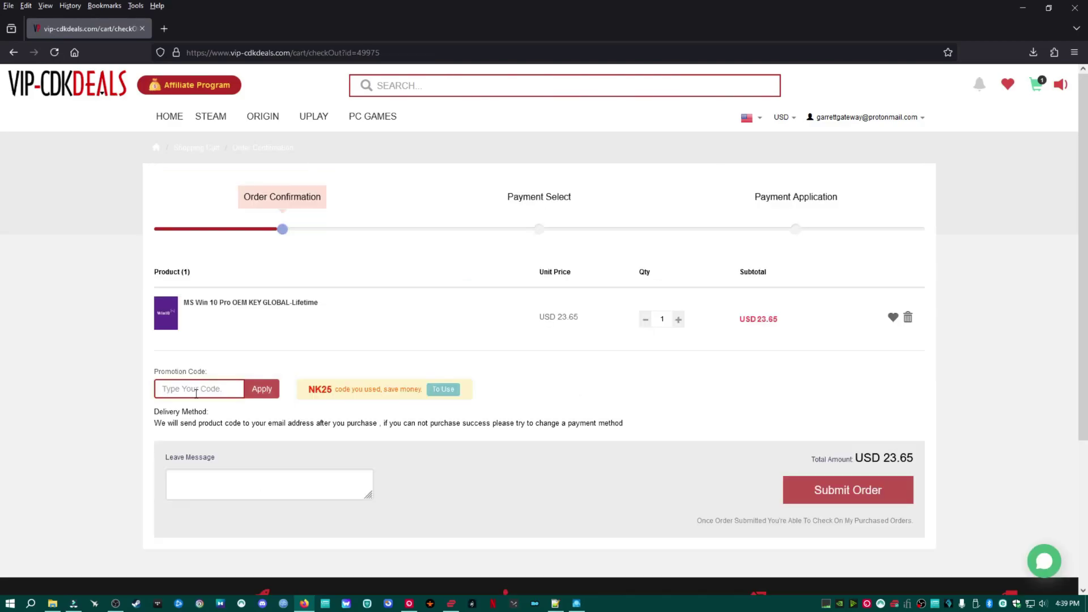
# Step: Apply promotion code NK to the Windows 10 Pro key order and scroll down the page
pyautogui.write('NK25')
pyautogui.click(262, 388)
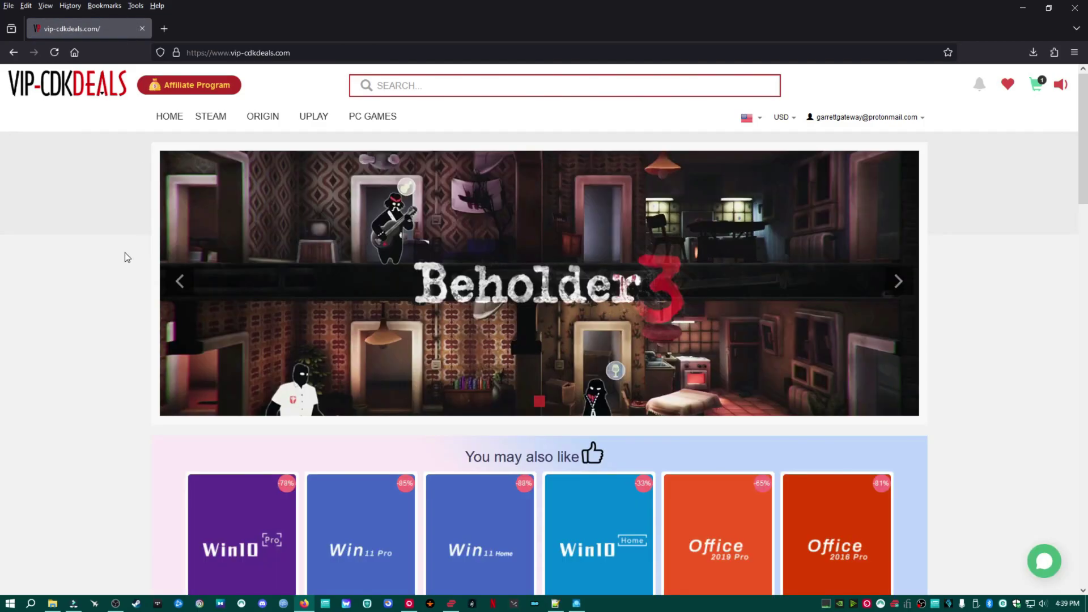
pyautogui.scroll(-5, 127, 257)
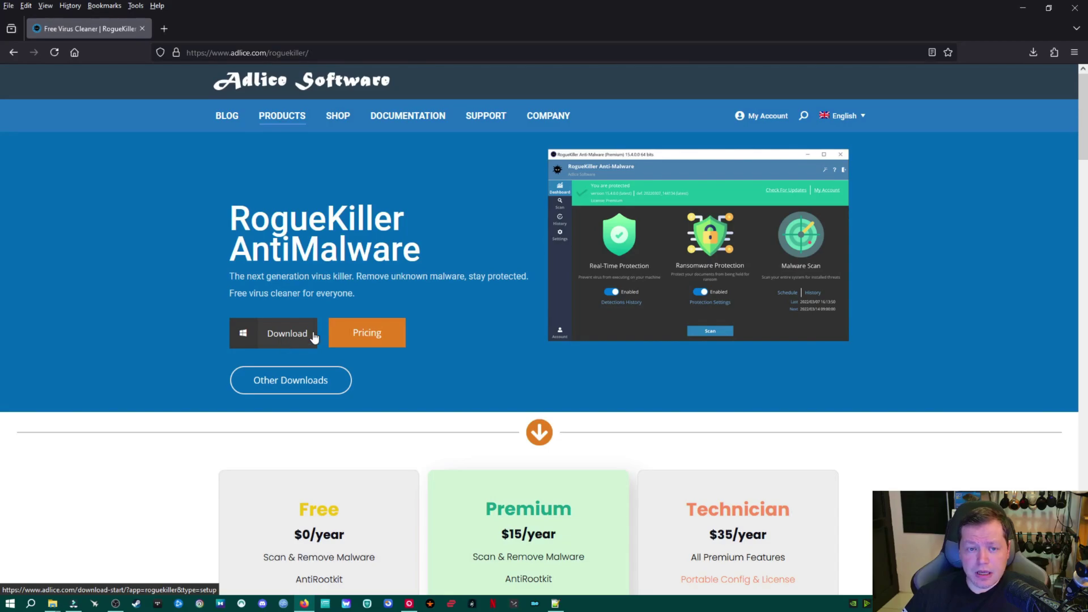
# Step: Search hitmanpro in a new tab and reach the HitmanPro Downloads page with 64-bit and 32-bit installers
pyautogui.click(164, 29)
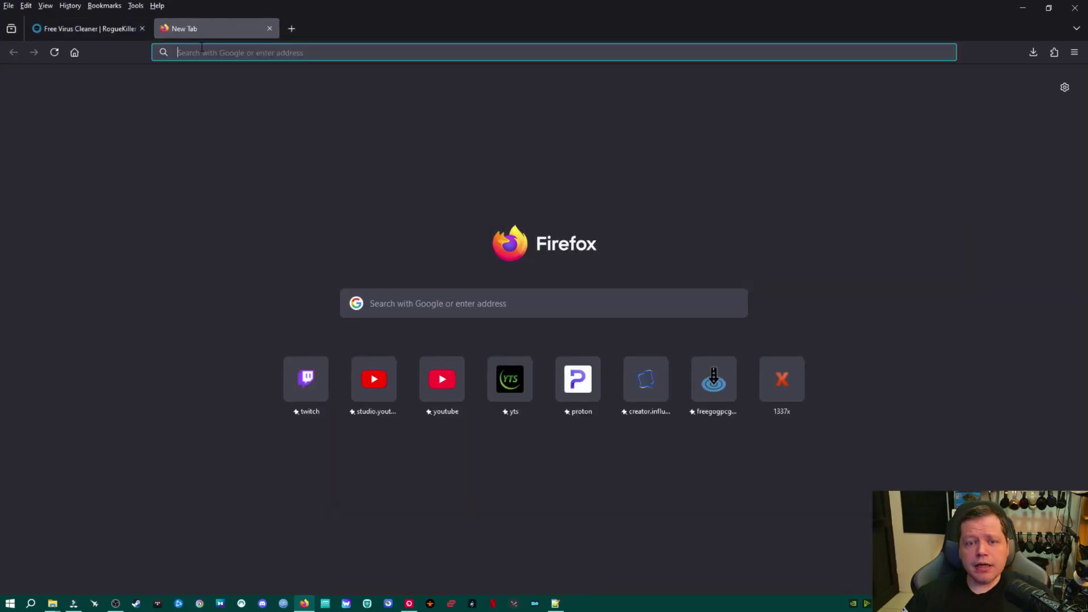
pyautogui.write('hitmanpro')
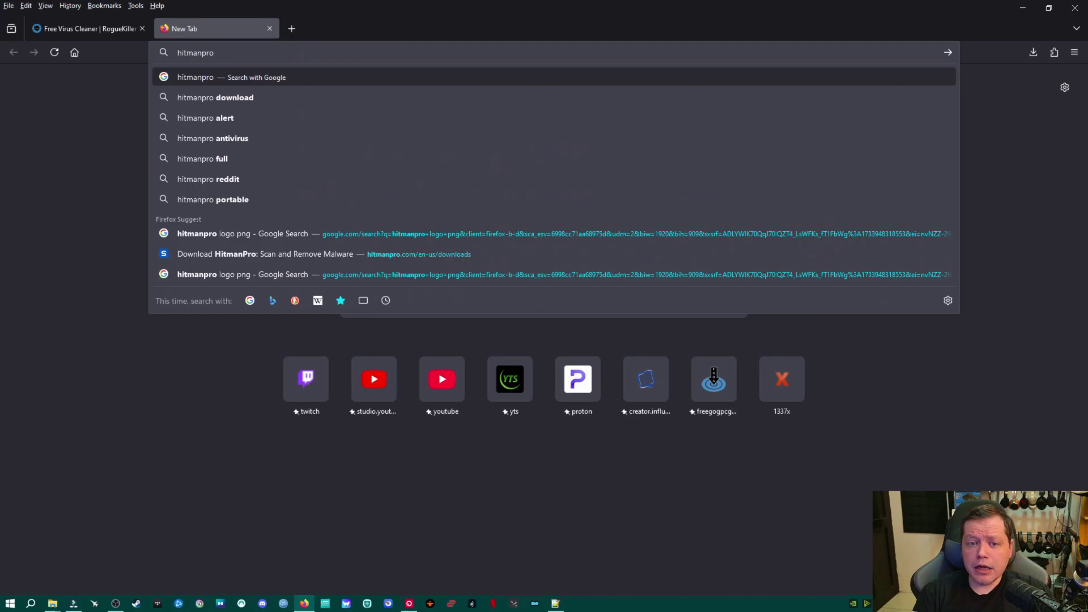
pyautogui.press('Return')
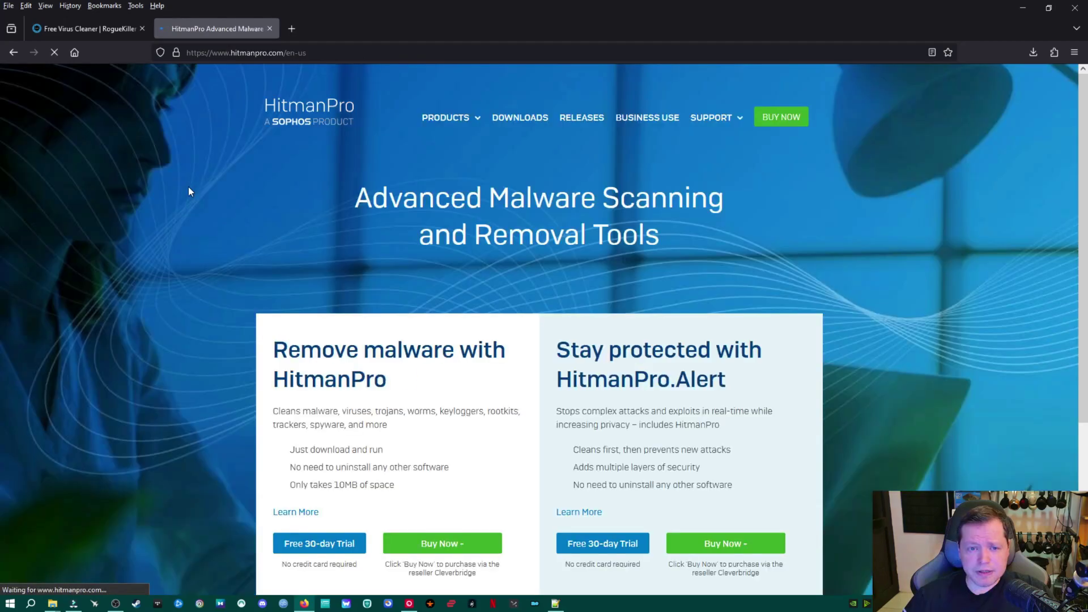
pyautogui.scroll(-2, 395, 241)
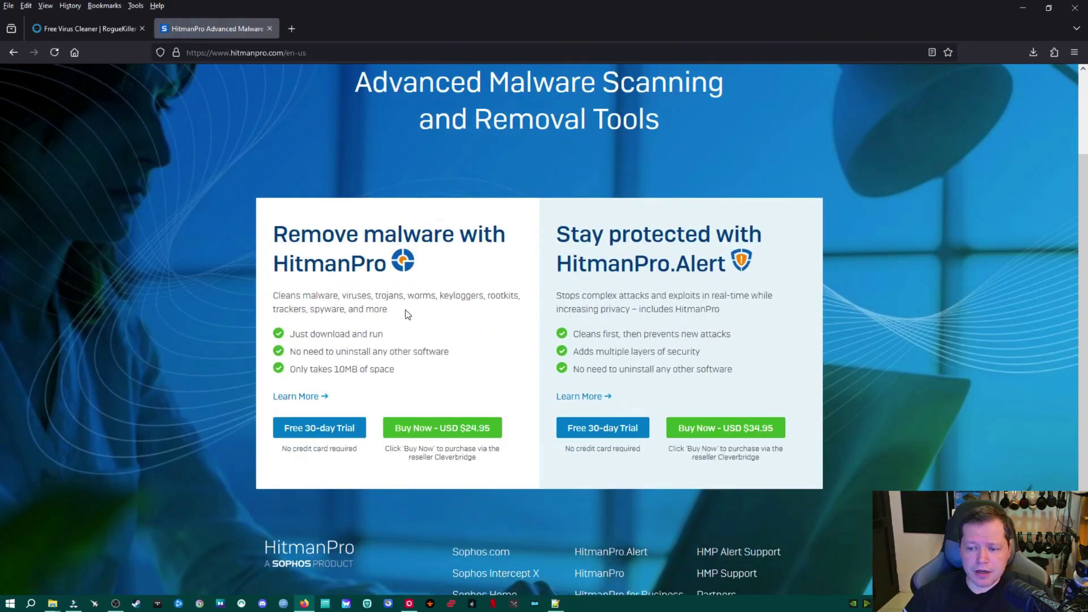
pyautogui.scroll(2, 549, 217)
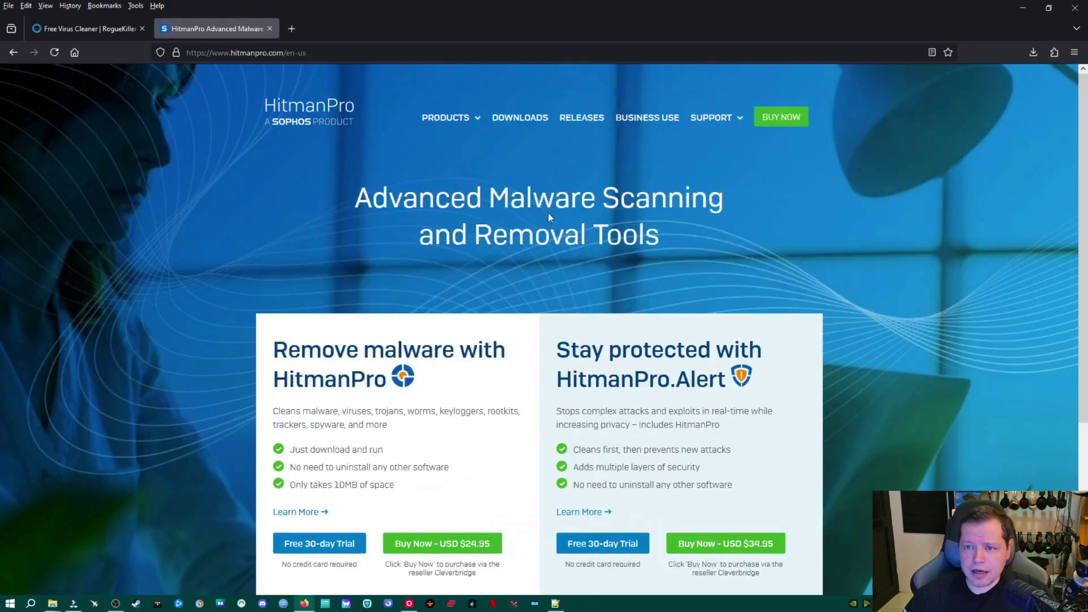
pyautogui.click(522, 119)
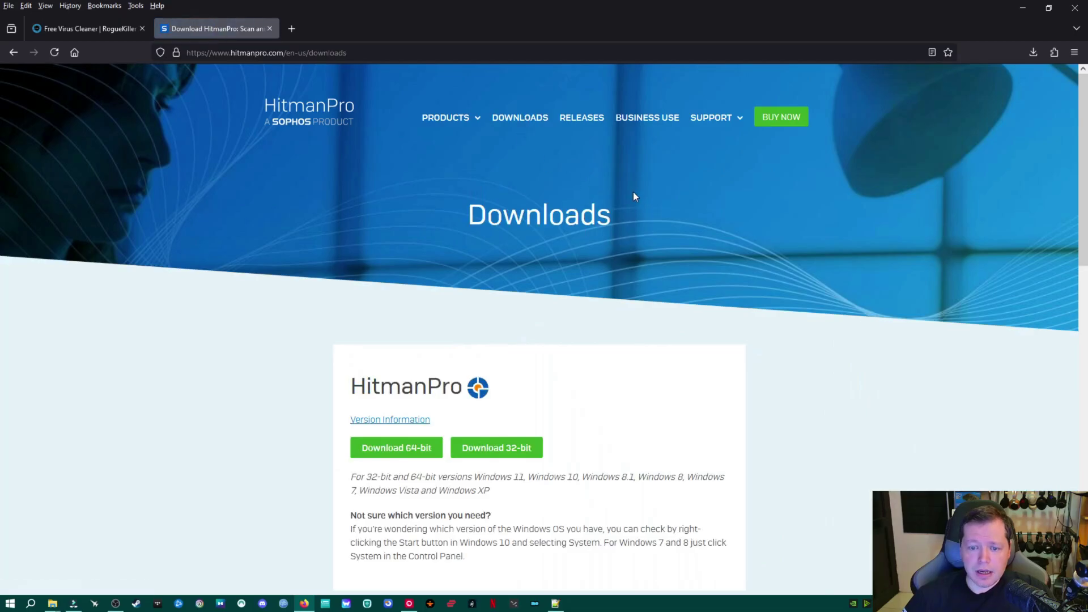
pyautogui.scroll(-2, 544, 271)
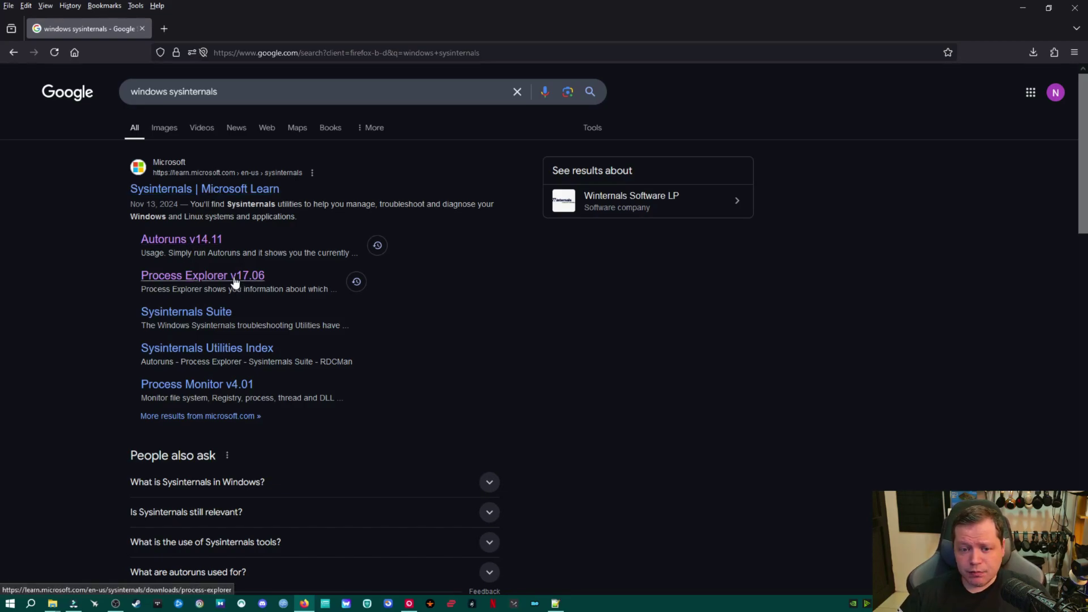
# Step: Check the Autoruns v14.11 page, then go back and open the Process Explorer v17.06 download page
pyautogui.click(177, 239)
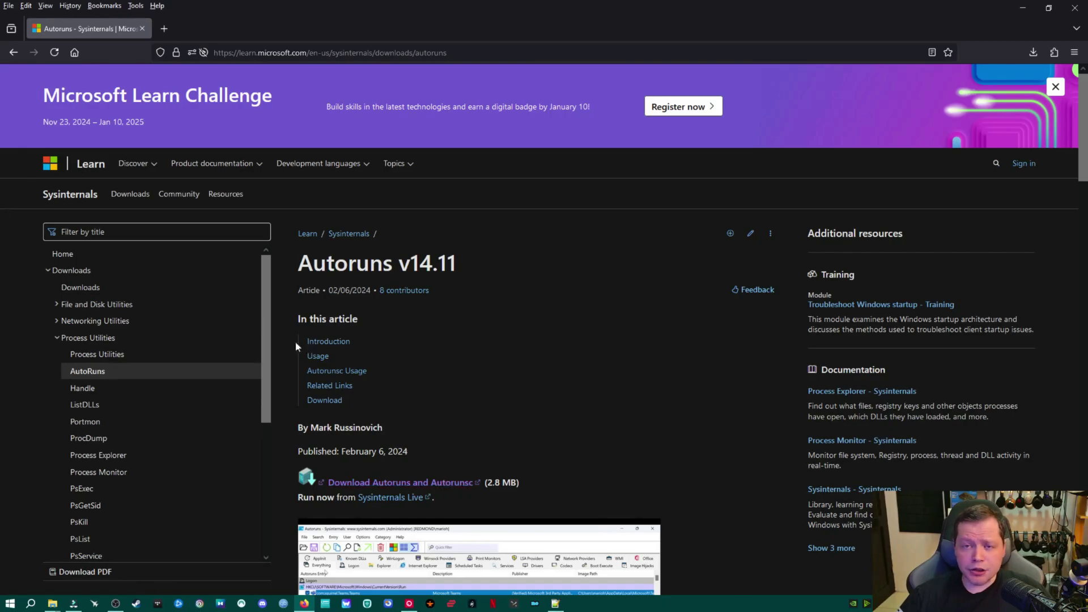
pyautogui.click(14, 52)
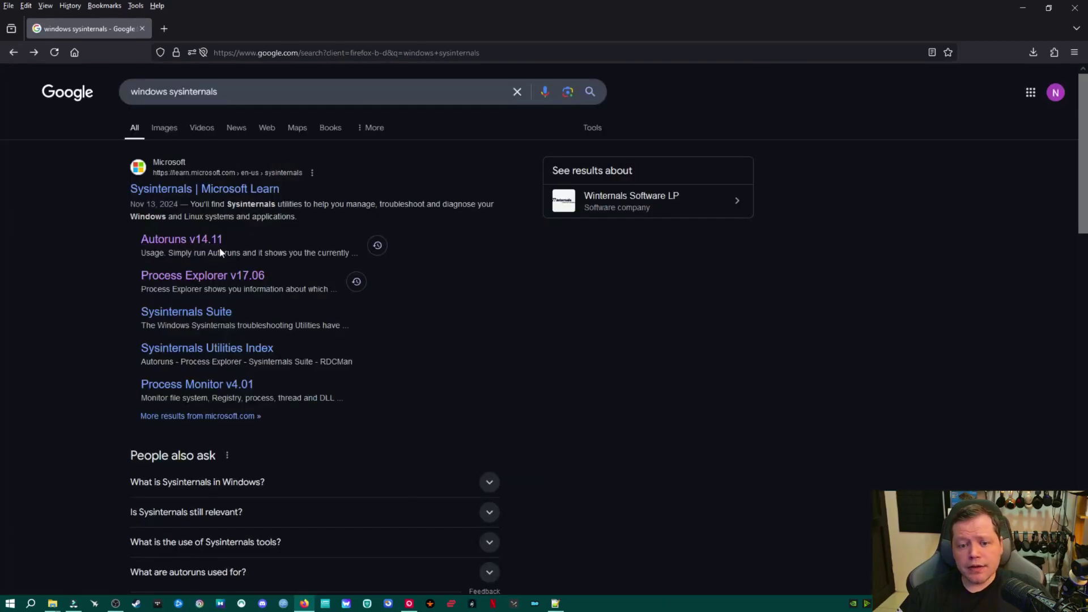
pyautogui.click(209, 280)
pyautogui.scroll(-2, 412, 374)
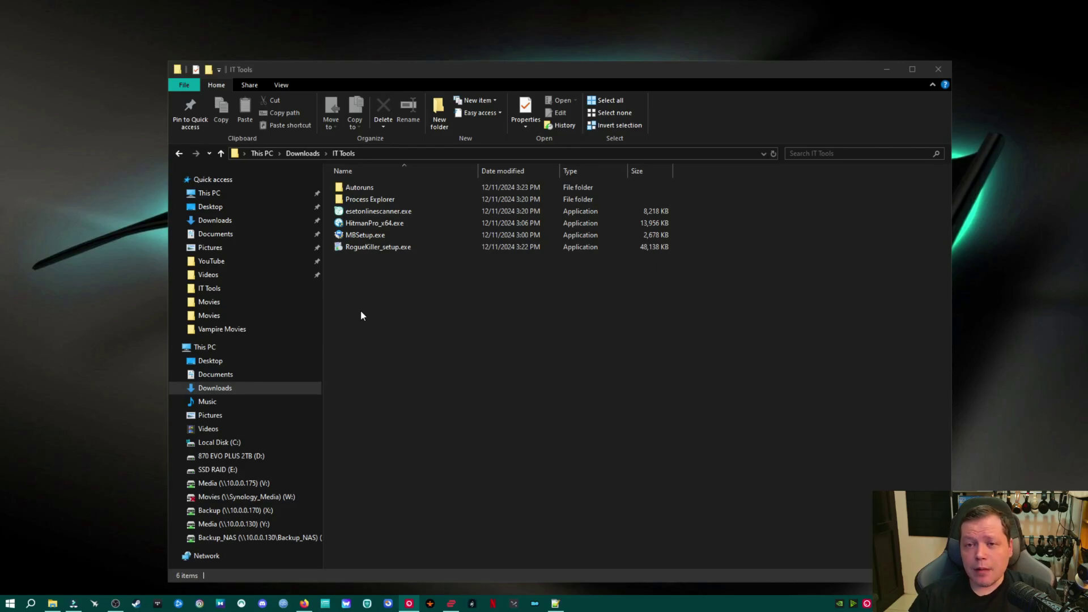
# Step: Switch from the IT Tools folder to Firefox showing the Ask Your Computer Guy YouTube channel
pyautogui.click(305, 603)
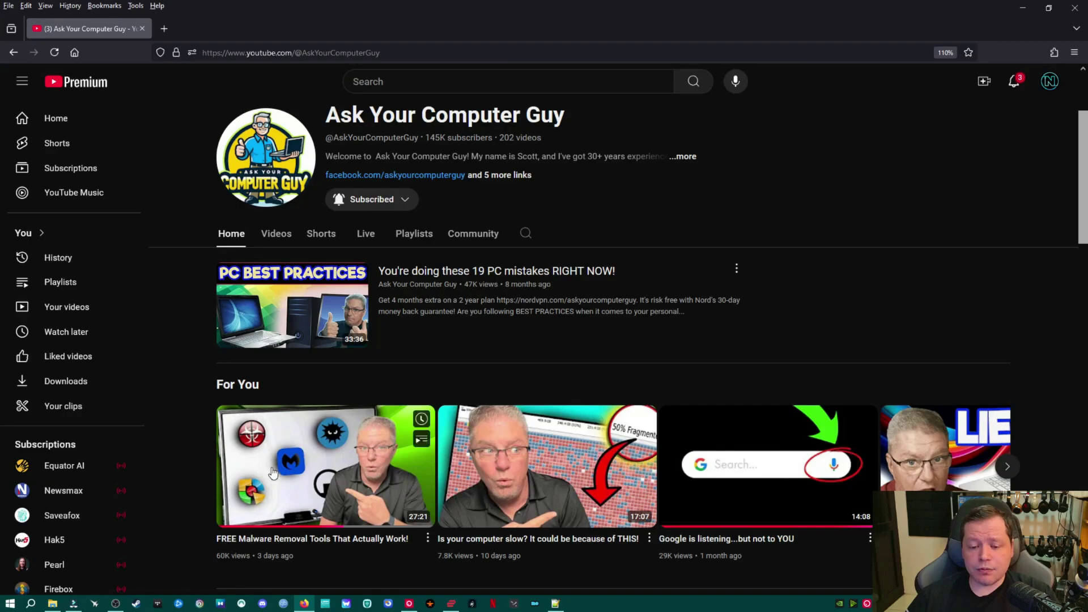
# Step: Return from the YouTube channel to the IT Tools folder in File Explorer
pyautogui.moveTo(340, 557)
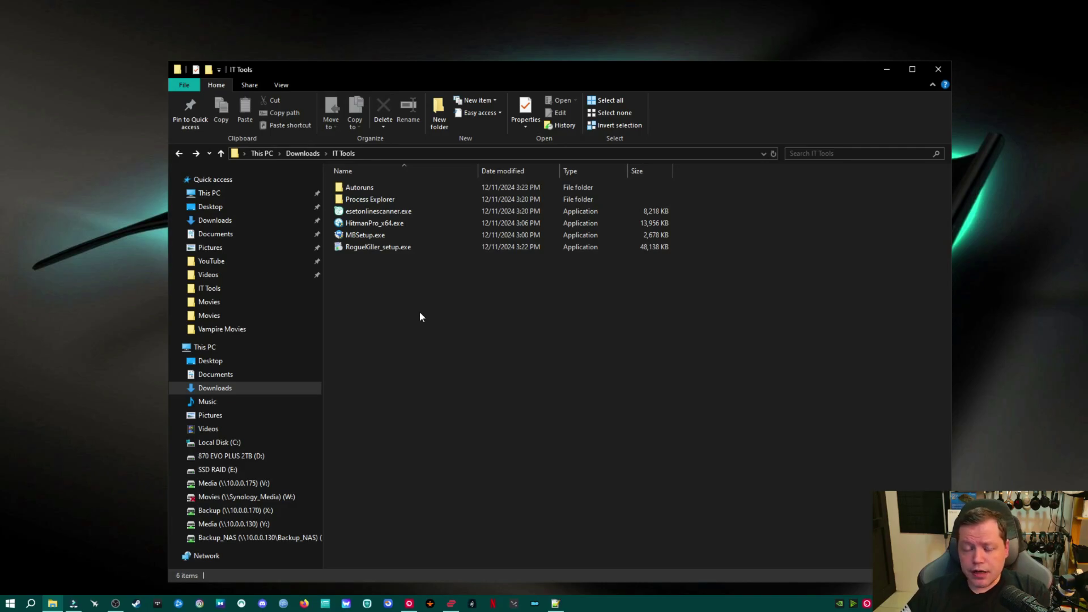
# Step: Open the Process Explorer folder and run procexp64.exe
pyautogui.doubleClick(381, 198)
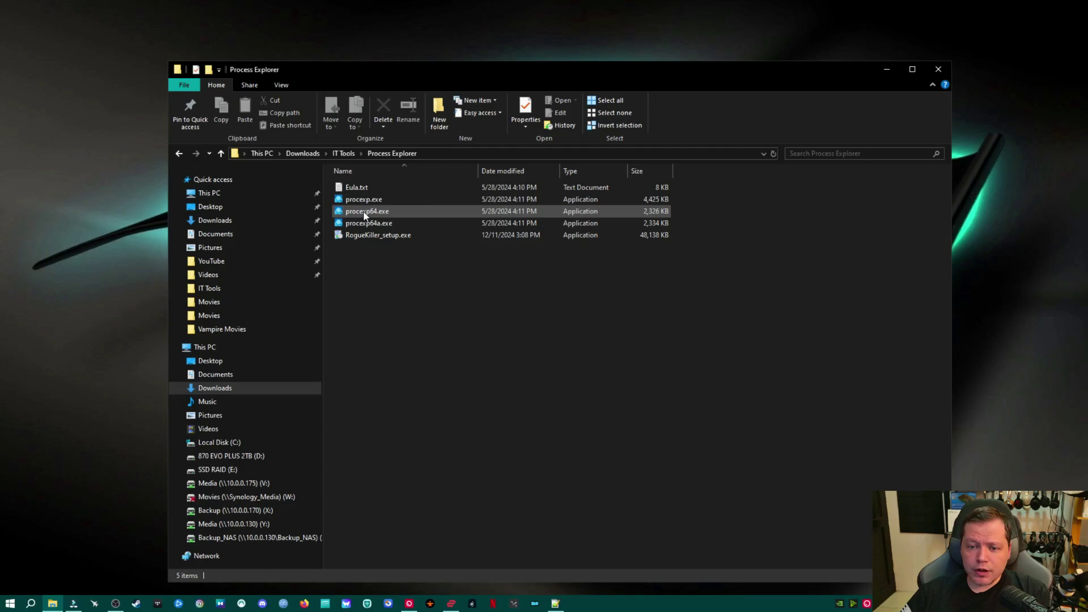
pyautogui.moveTo(388, 216)
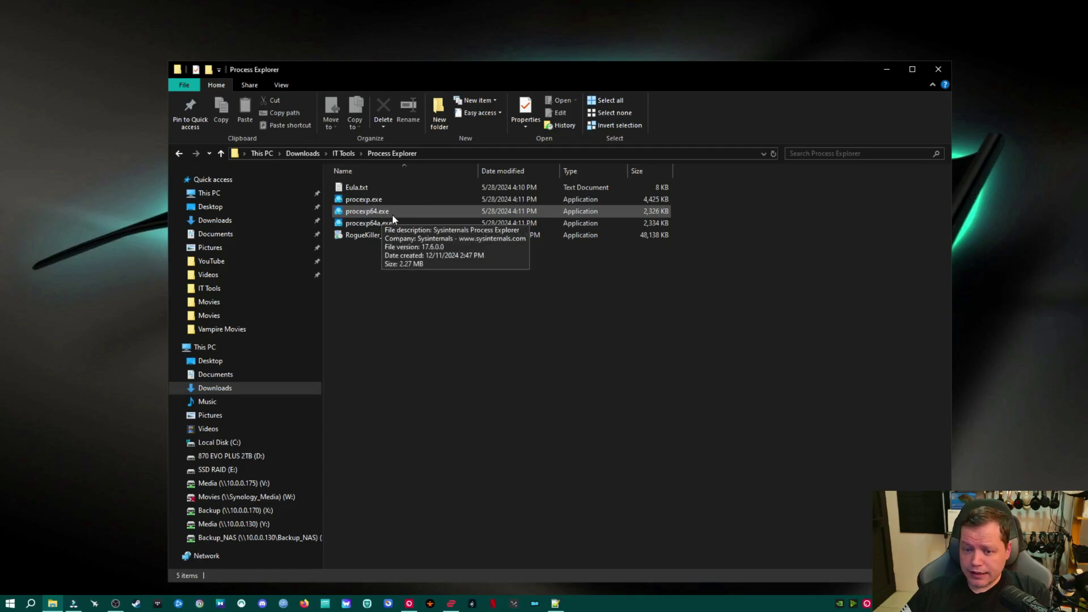
pyautogui.doubleClick(361, 209)
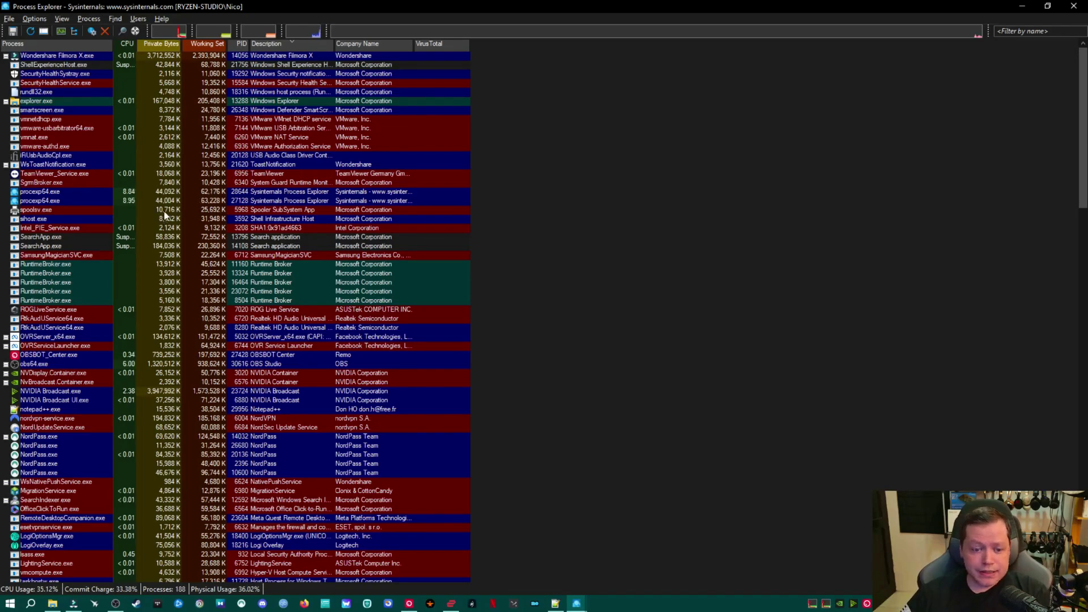
# Step: Turn on Check VirusTotal.com so every process gets a detection score like 0/76, then review the list
pyautogui.click(37, 20)
pyautogui.moveTo(56, 62)
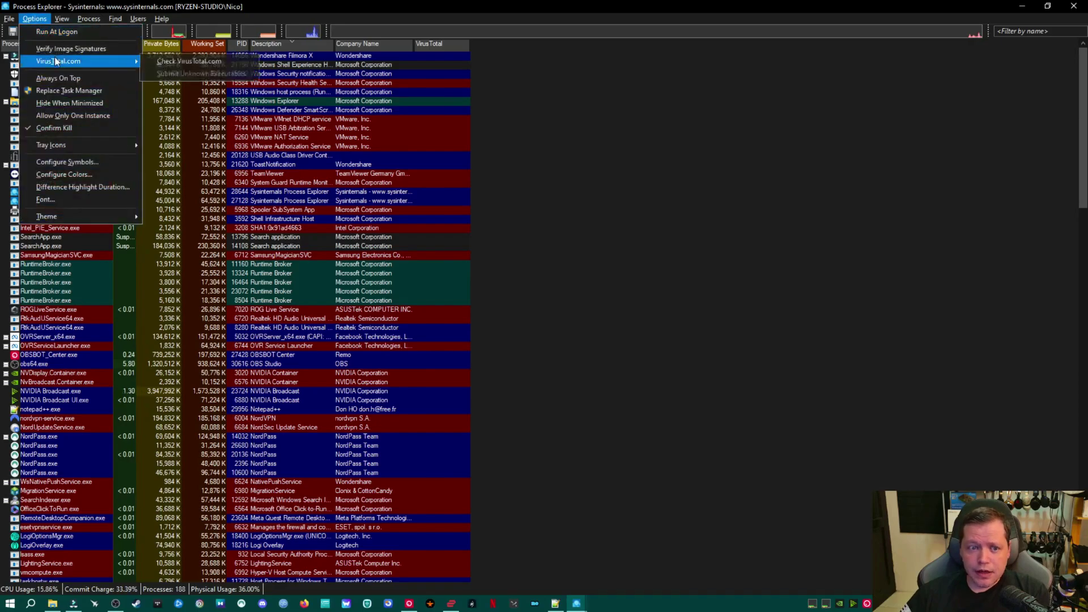
pyautogui.click(187, 61)
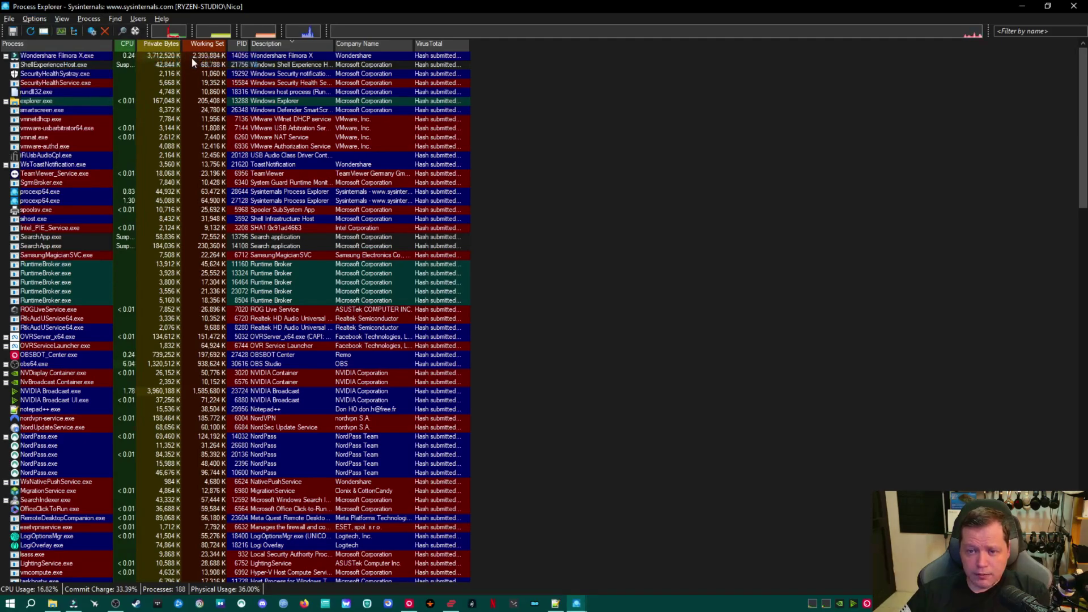
pyautogui.scroll(-7, 224, 152)
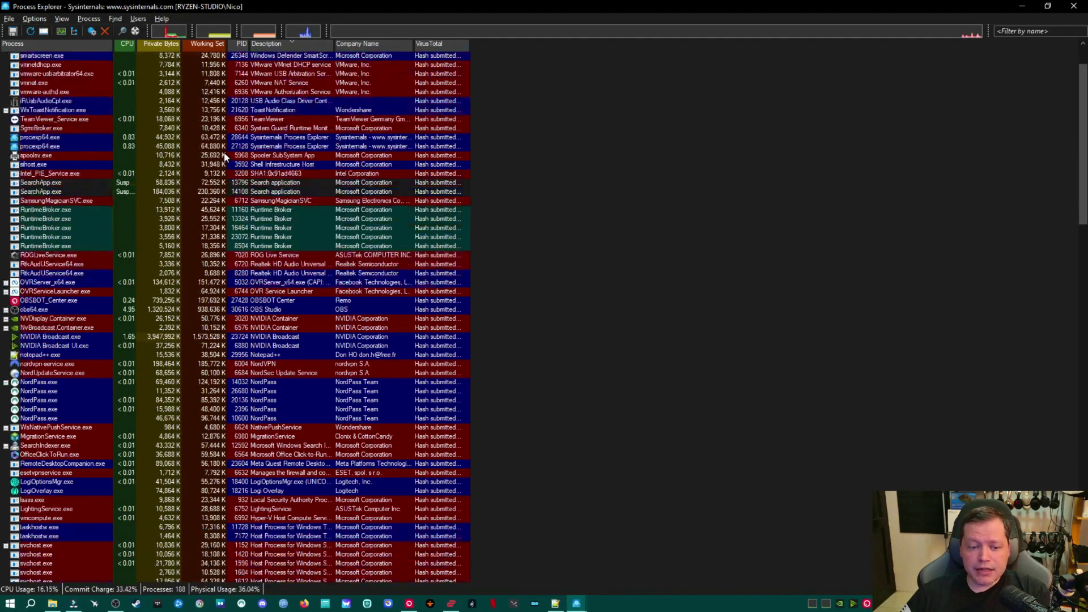
pyautogui.scroll(3, 223, 151)
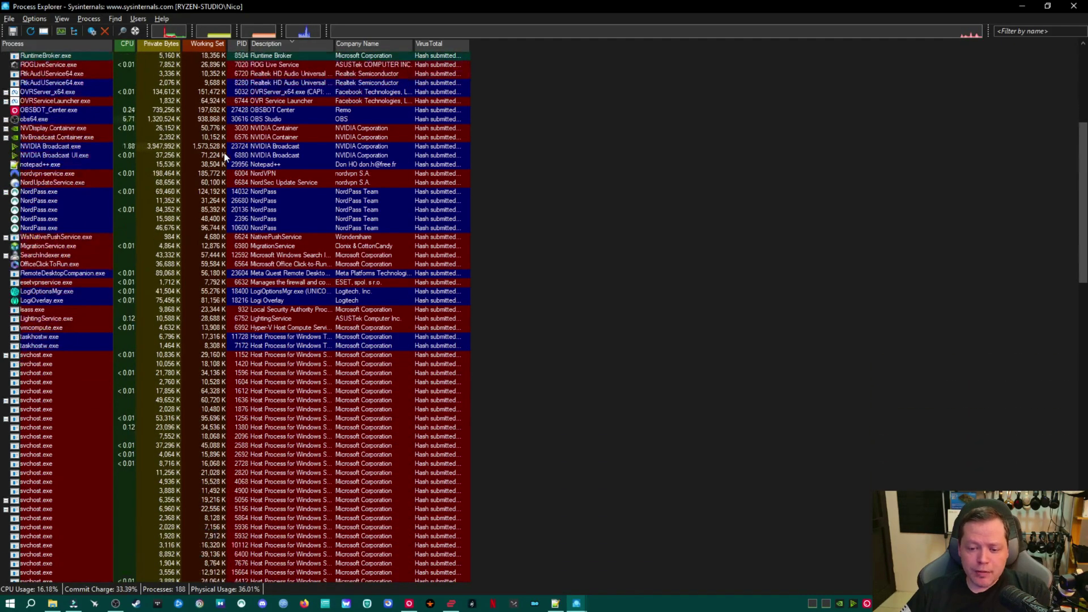
pyautogui.scroll(4, 224, 152)
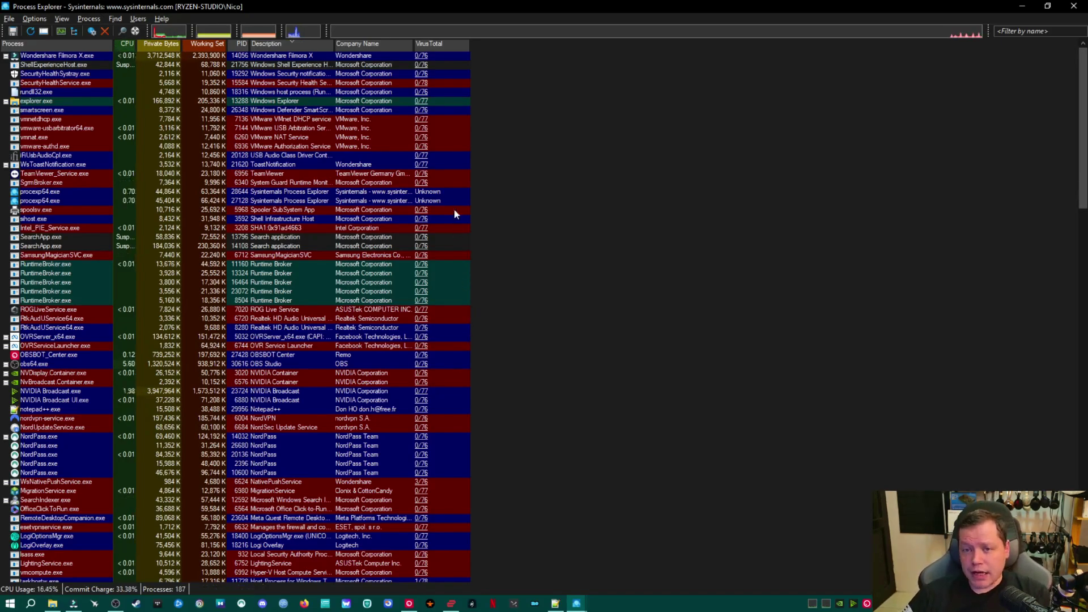
# Step: Scroll through the process list checking VirusTotal scores, selecting WsNativePushService.exe along the way
pyautogui.scroll(-3, 454, 209)
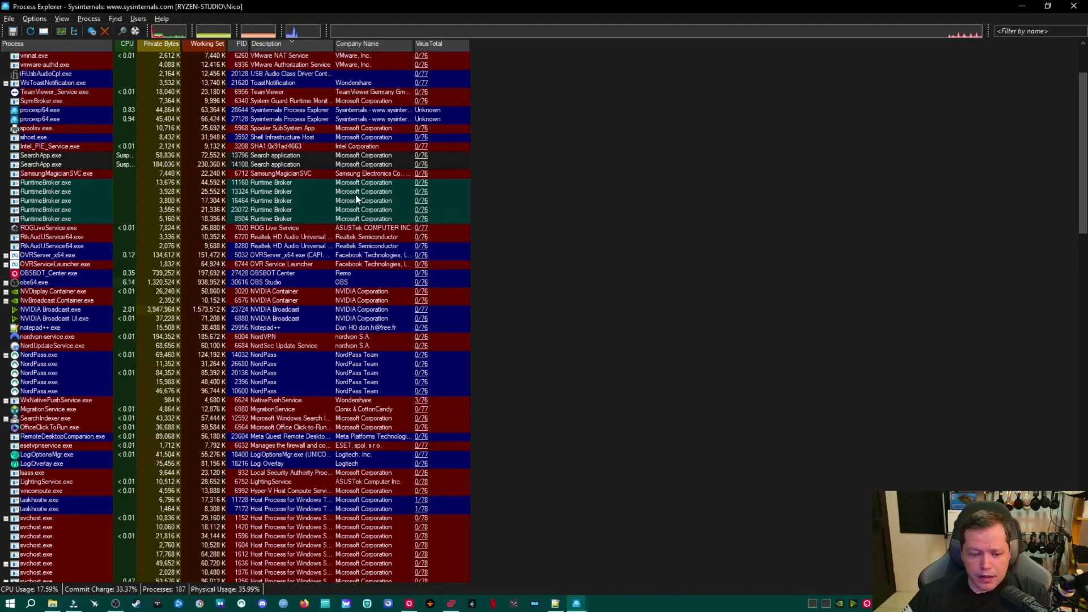
pyautogui.scroll(-3, 413, 431)
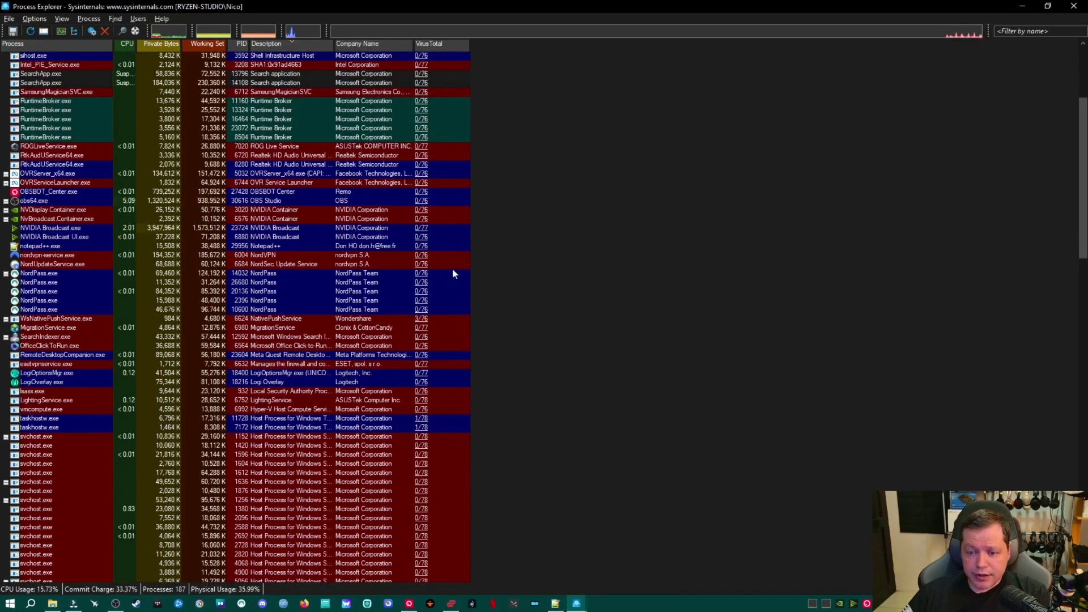
pyautogui.scroll(-1, 453, 269)
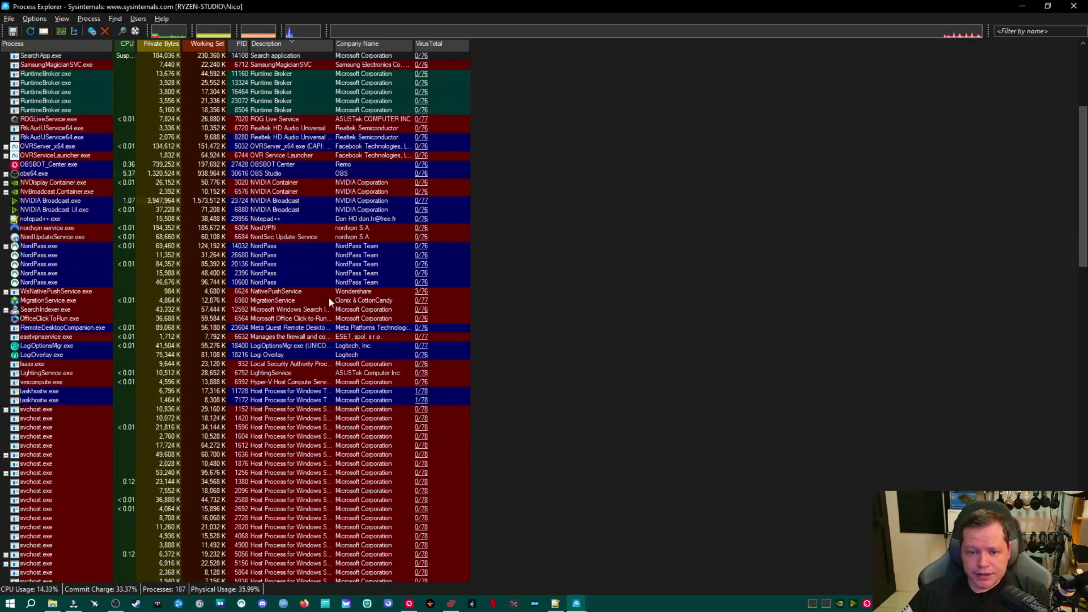
pyautogui.click(372, 292)
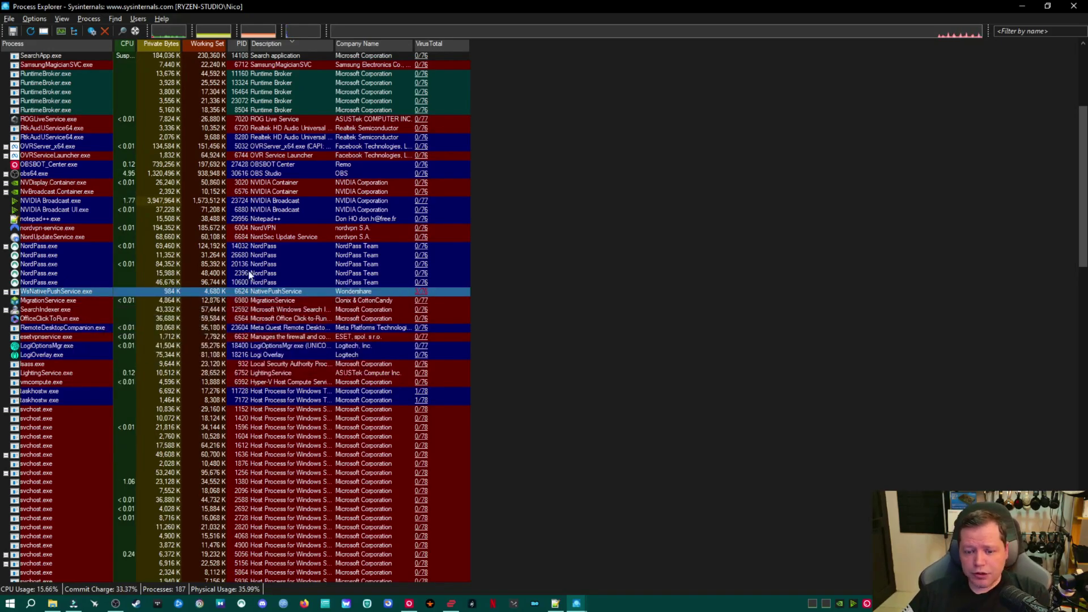
pyautogui.scroll(-14, 260, 264)
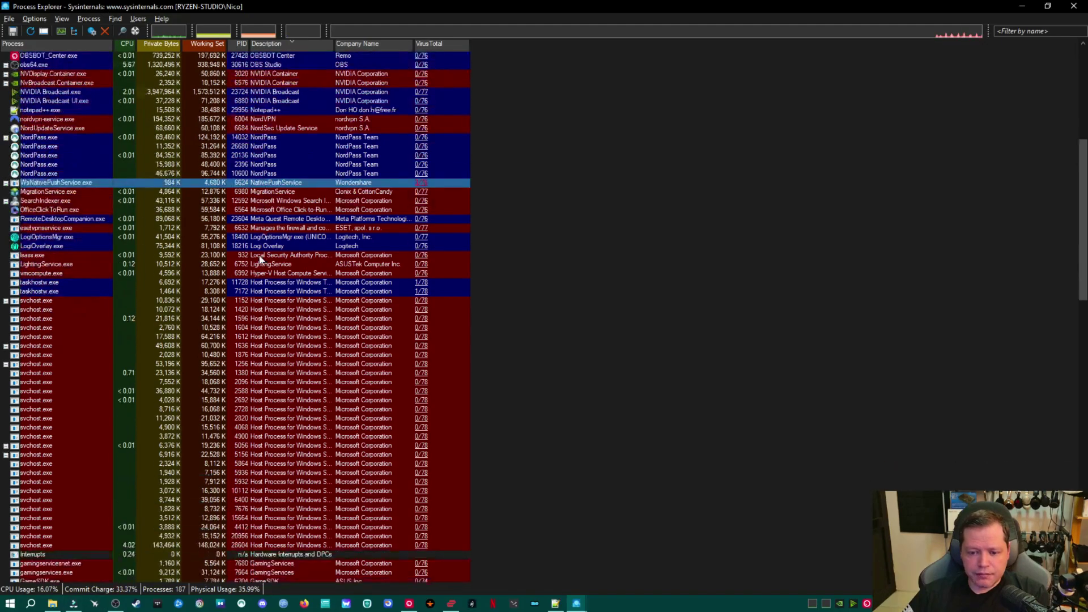
pyautogui.scroll(-8, 261, 259)
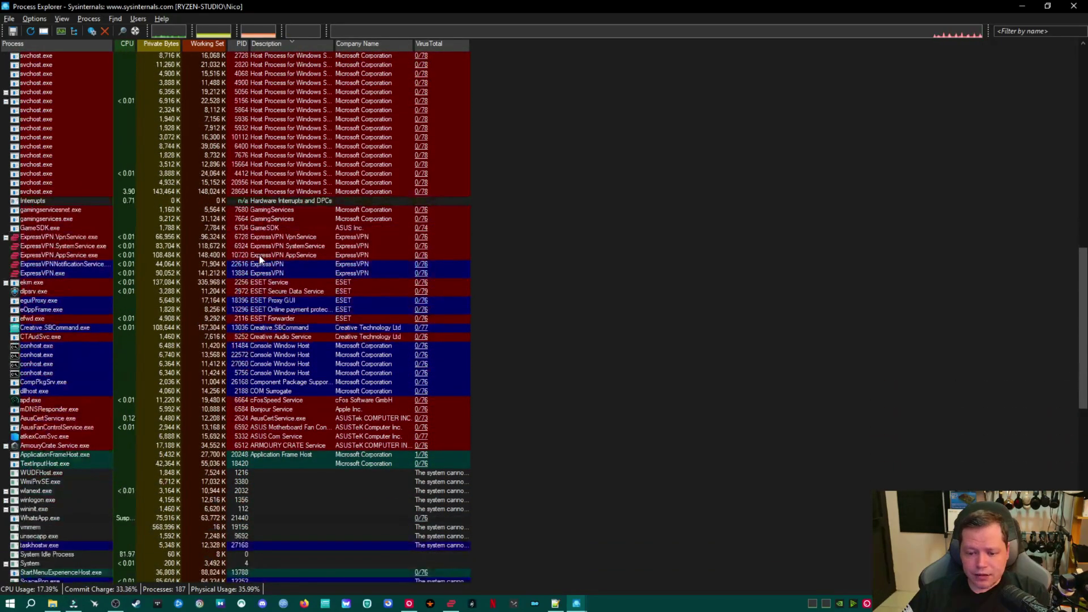
pyautogui.scroll(-14, 302, 370)
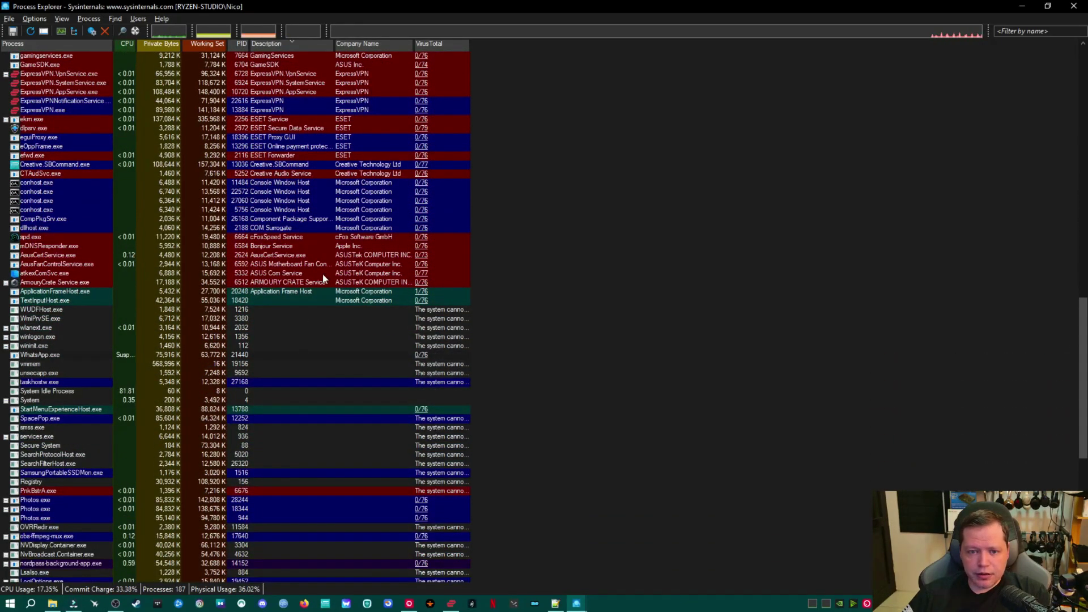
pyautogui.scroll(20, 322, 277)
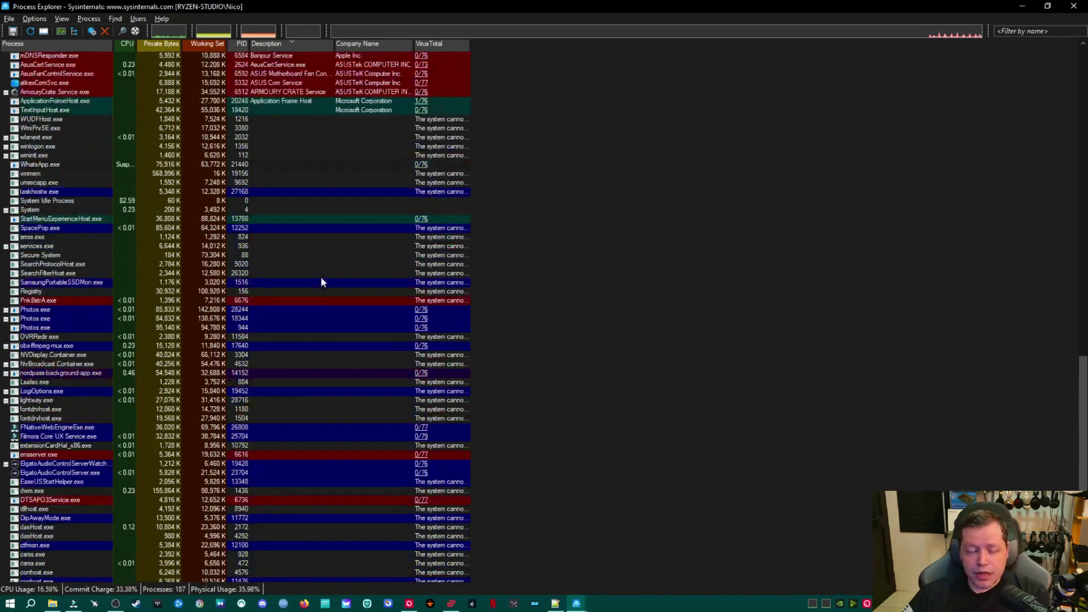
pyautogui.scroll(3, 320, 273)
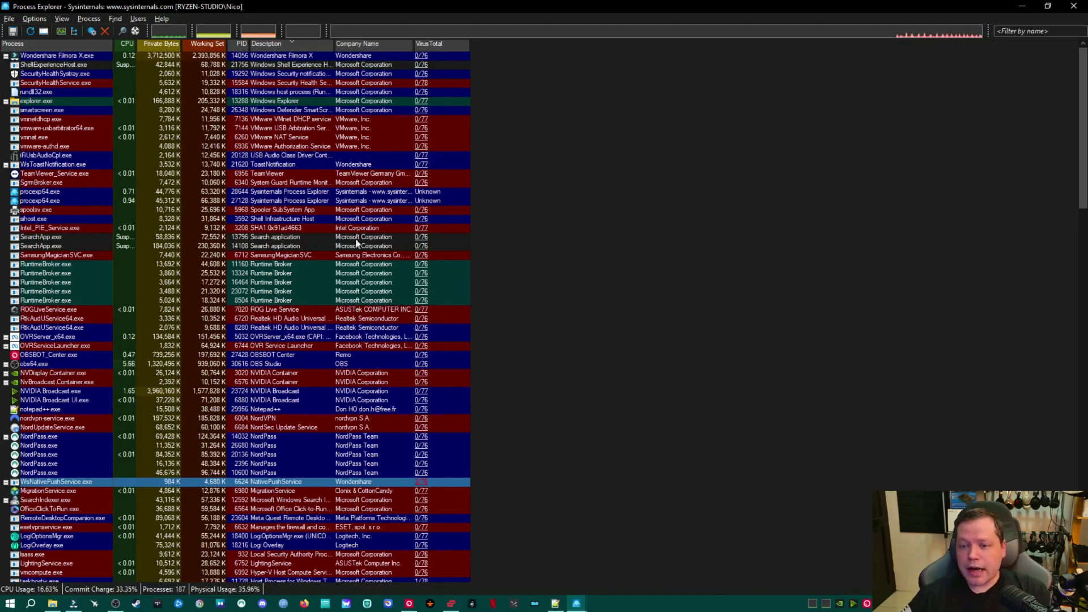
# Step: Recheck the VirusTotal column, nearly all 0/76 or 0/77, then bring up the Options menu
pyautogui.scroll(-6, 357, 225)
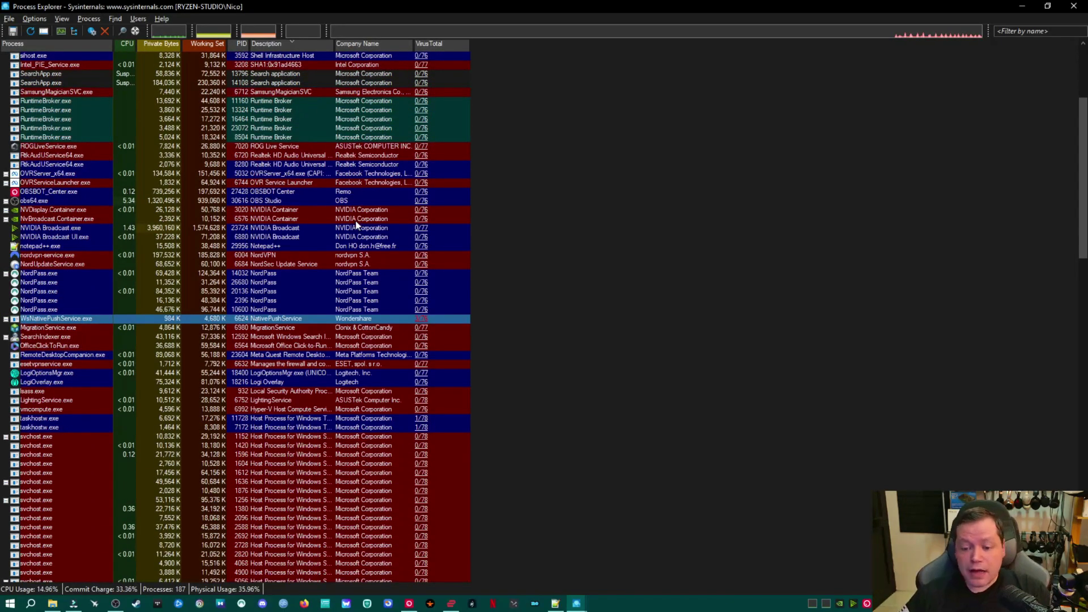
pyautogui.scroll(-8, 357, 225)
pyautogui.scroll(7, 454, 191)
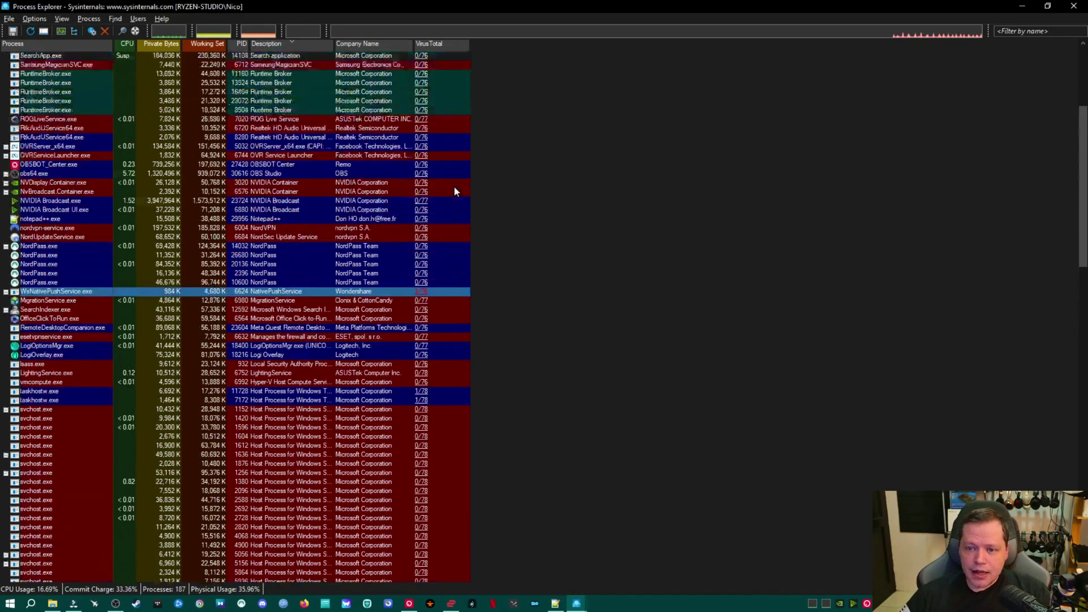
pyautogui.scroll(7, 454, 191)
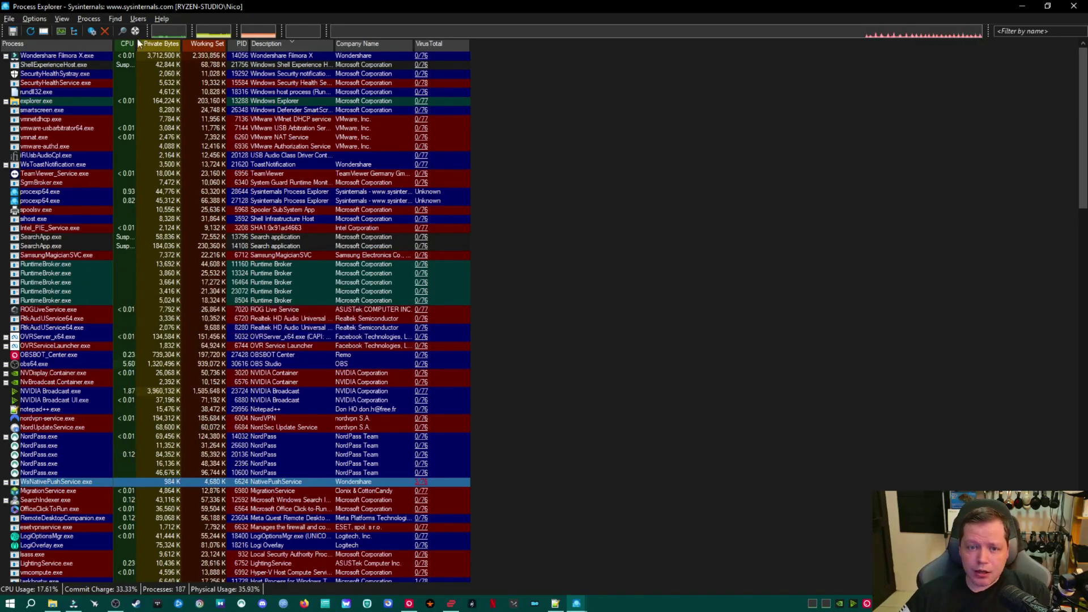
pyautogui.click(89, 19)
# Step: Add the Command Line column to Process Explorer and widen it to show full launch commands
pyautogui.moveTo(45, 20)
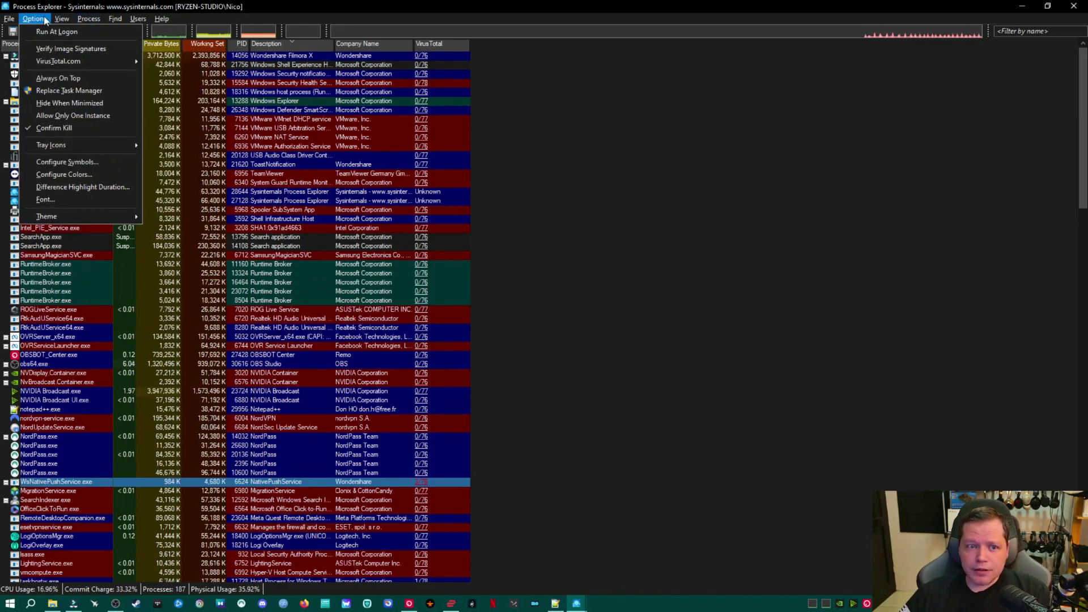
pyautogui.rightClick(362, 44)
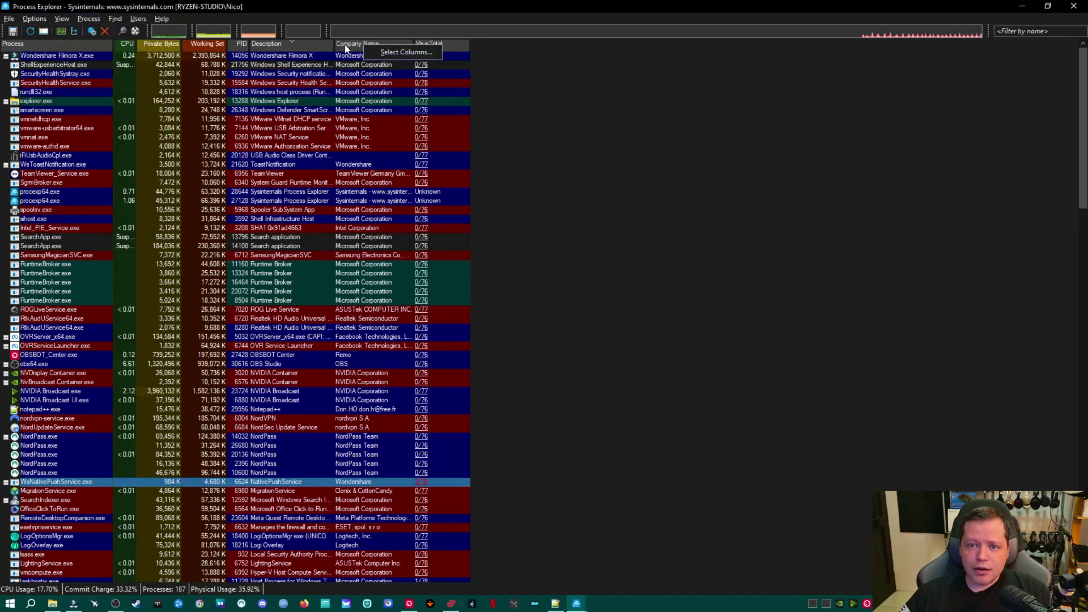
pyautogui.click(398, 52)
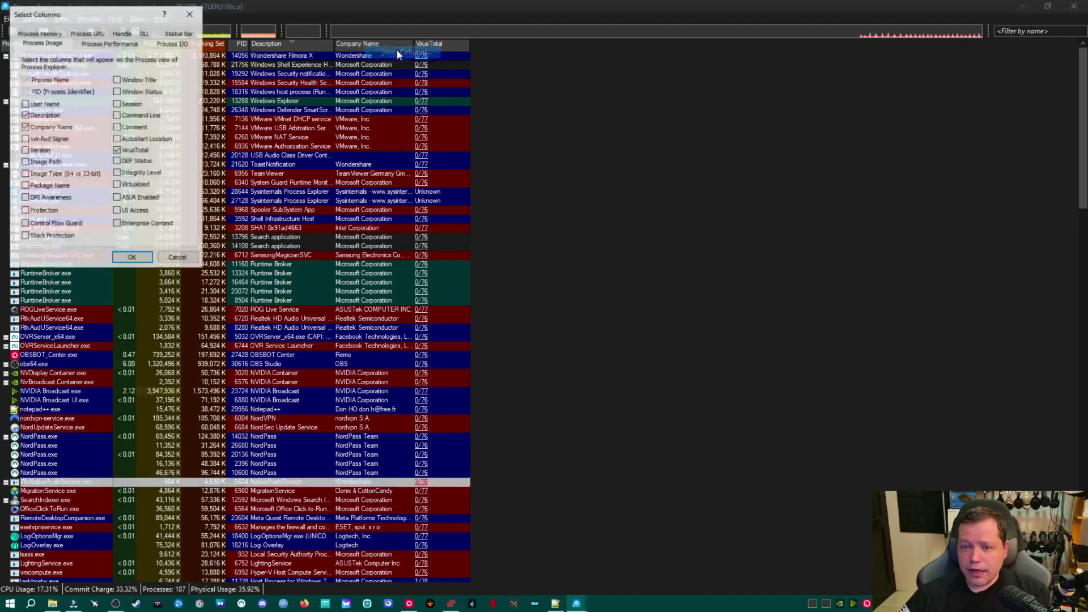
pyautogui.click(117, 116)
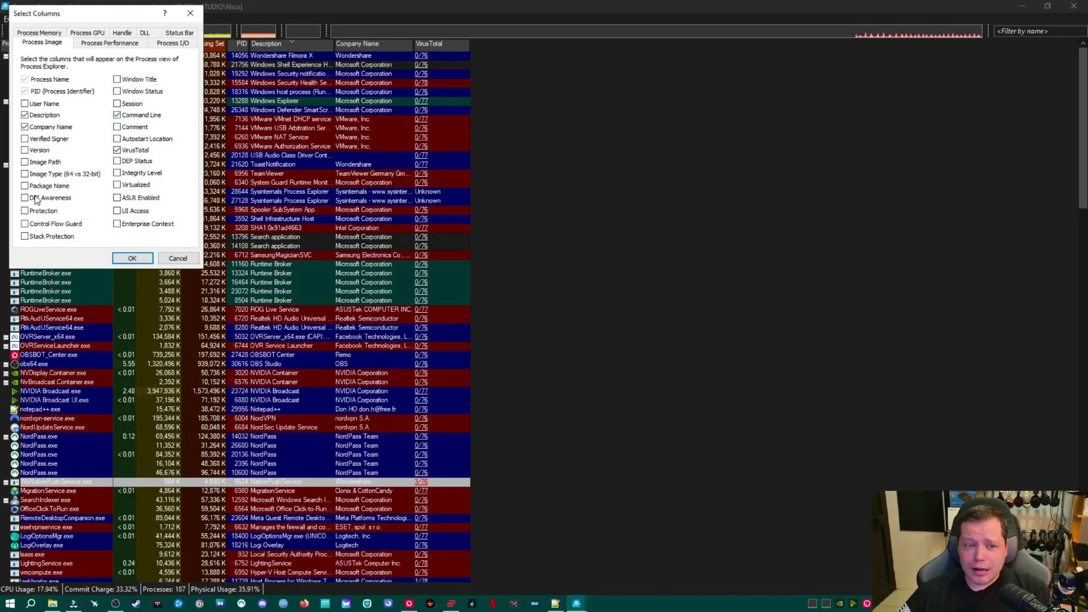
pyautogui.click(131, 259)
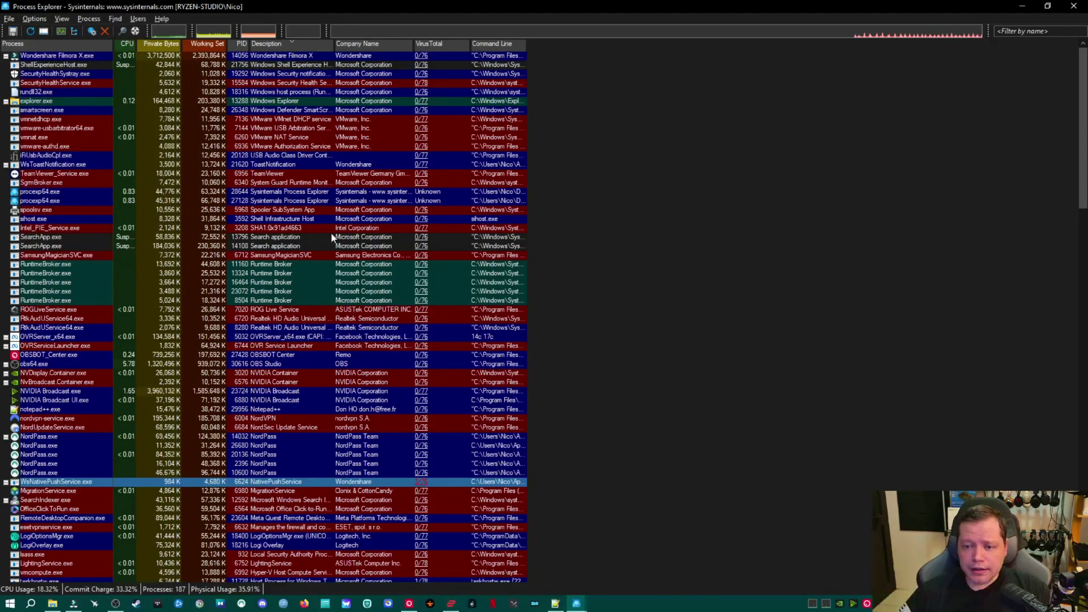
pyautogui.moveTo(527, 45); pyautogui.dragTo(915, 57)
# Step: Scroll down the process list to review each process's command line
pyautogui.scroll(-4, 135, 376)
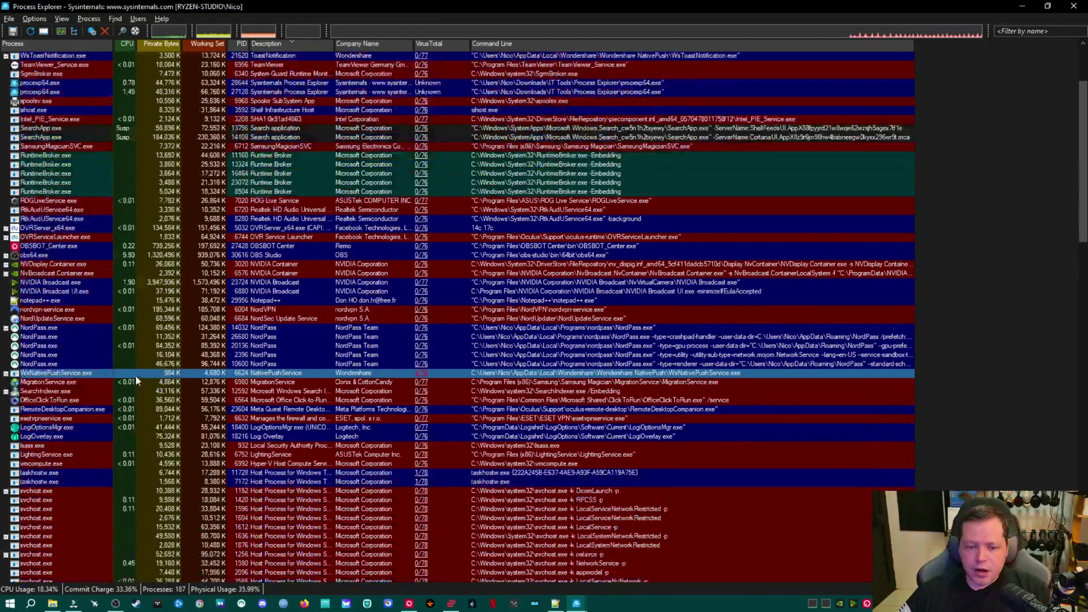
pyautogui.scroll(-3, 102, 408)
pyautogui.scroll(-4, 80, 433)
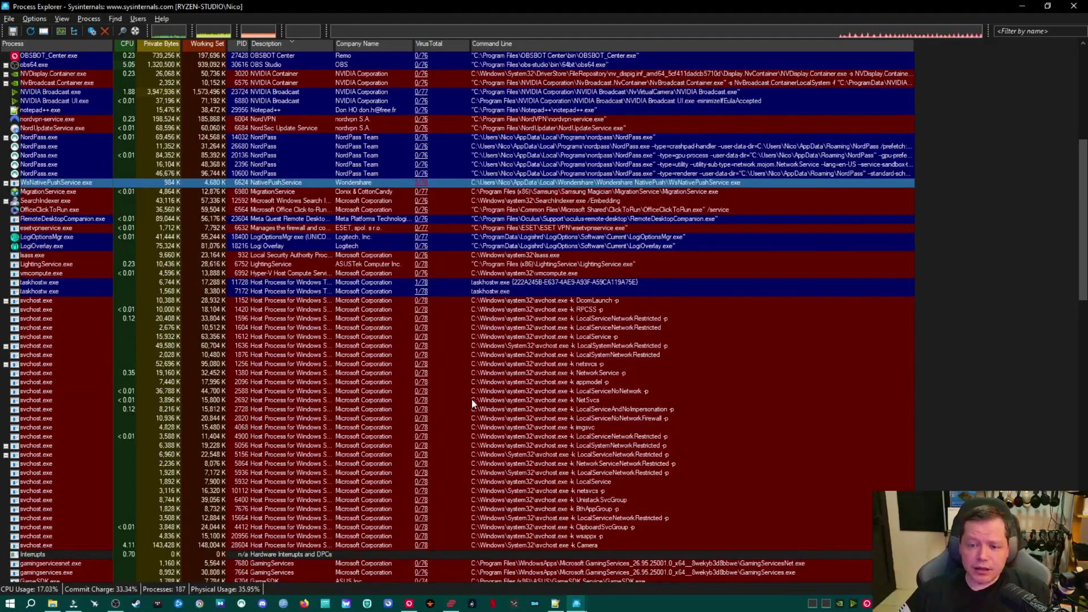
pyautogui.scroll(-10, 429, 265)
pyautogui.scroll(-11, 430, 264)
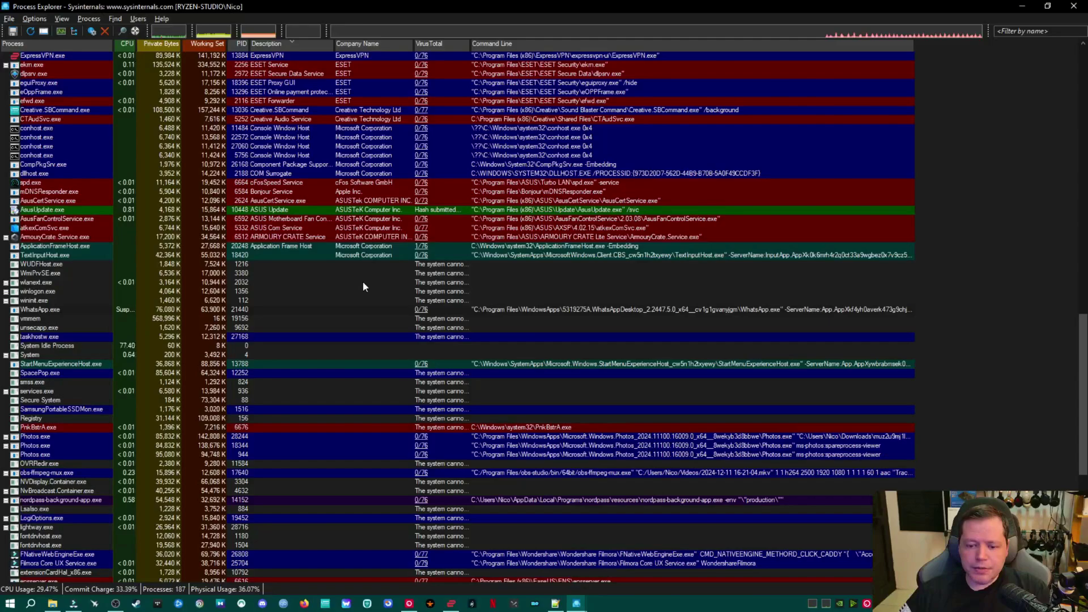
pyautogui.scroll(-3, 362, 278)
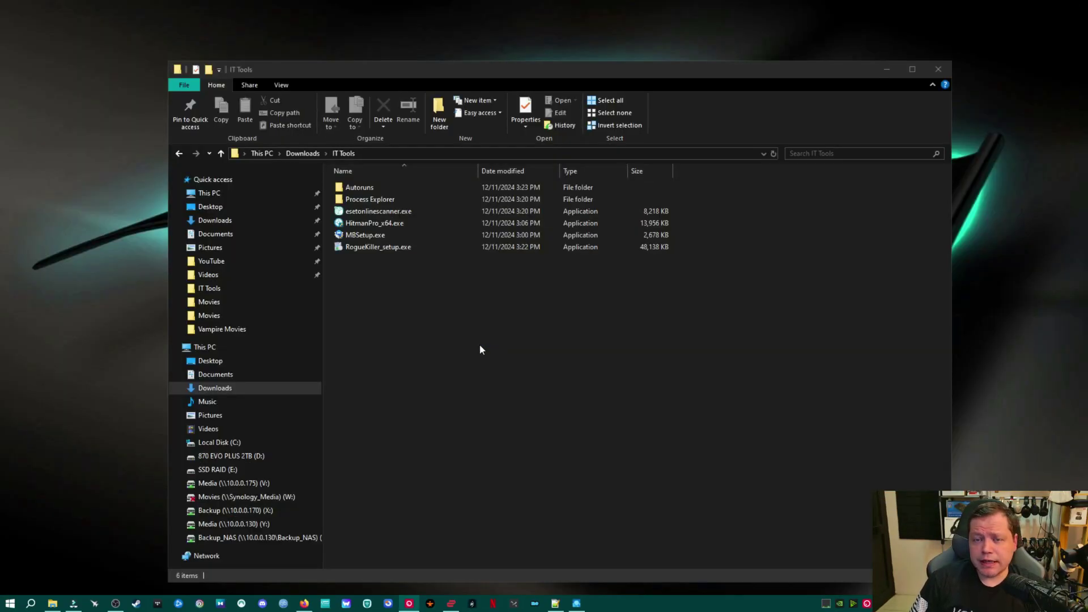
# Step: Launch esetonlinescanner.exe, accept its terms, decline usage data sharing and enable detection feedback
pyautogui.doubleClick(360, 213)
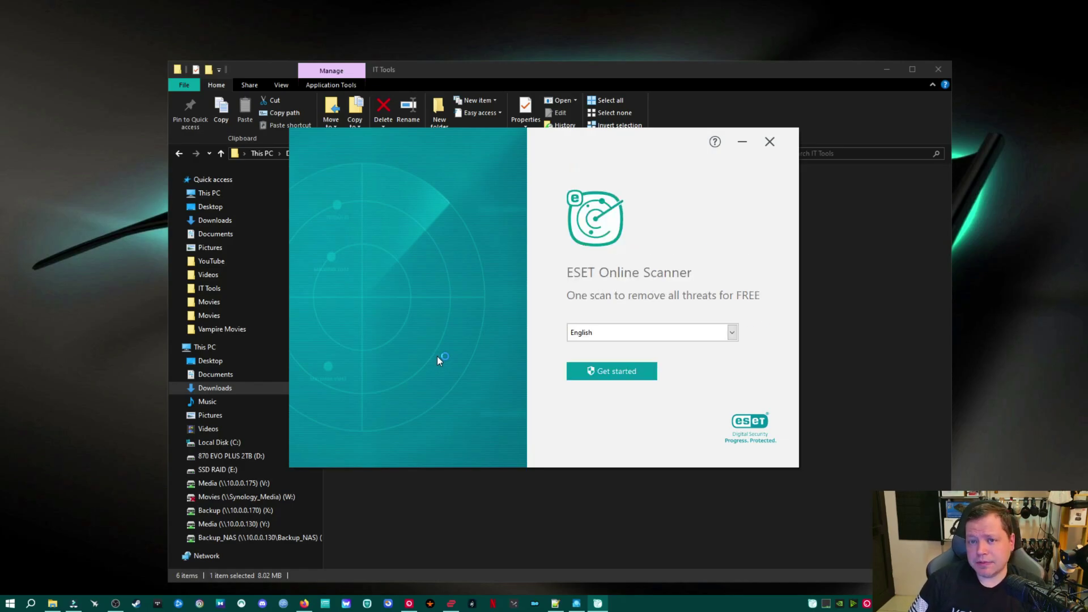
pyautogui.click(624, 379)
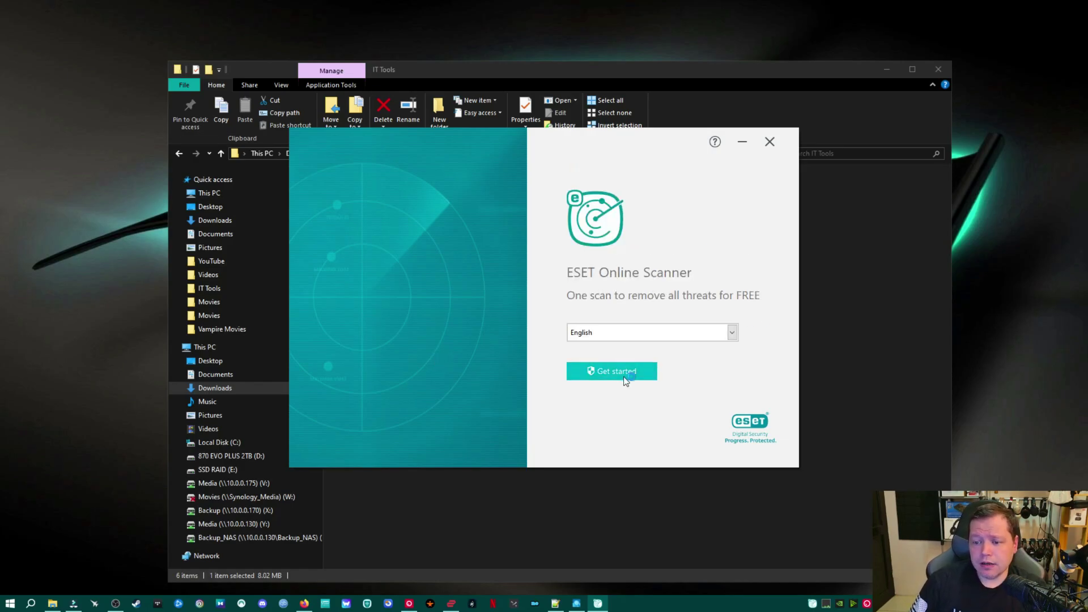
pyautogui.click(721, 430)
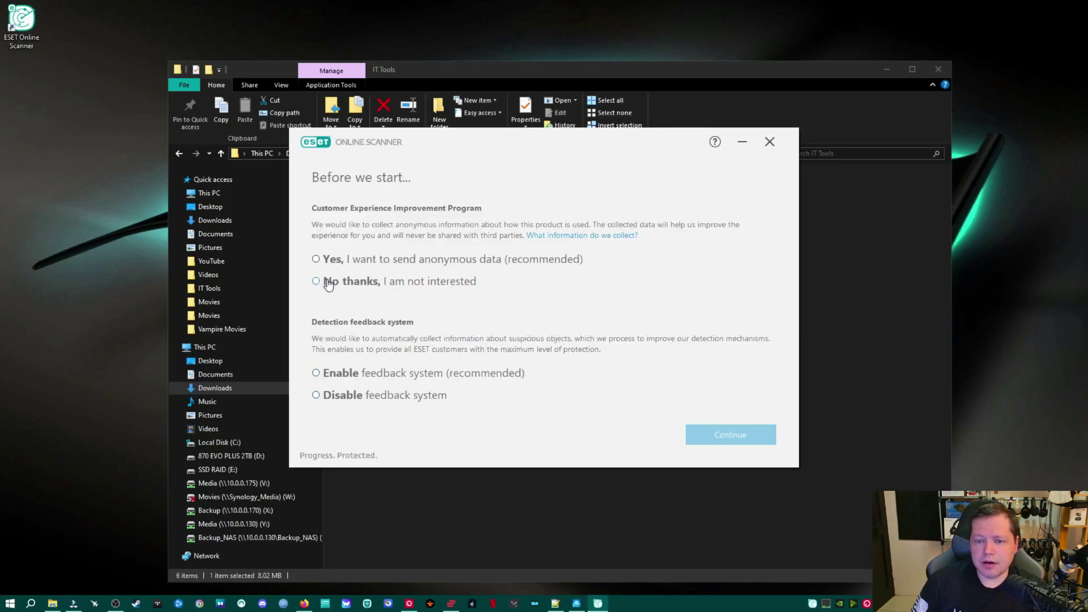
pyautogui.click(317, 282)
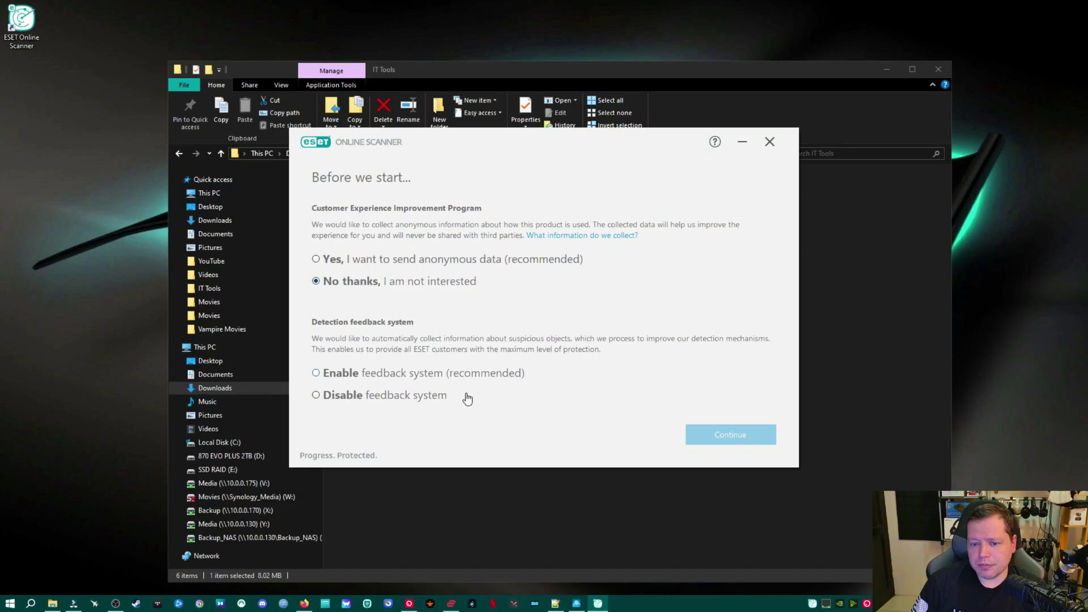
pyautogui.click(318, 379)
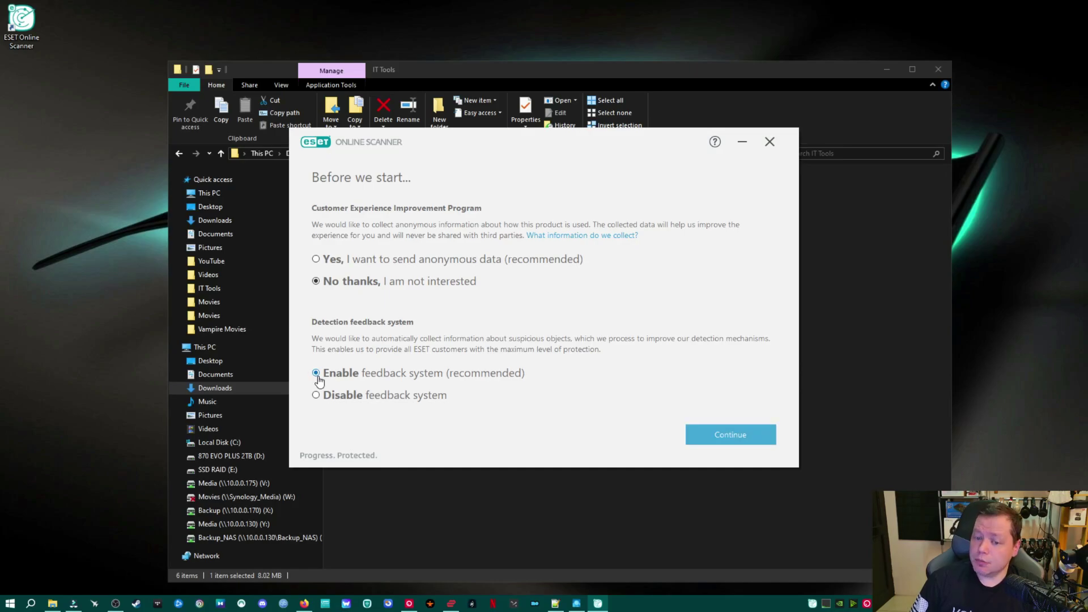
pyautogui.click(742, 435)
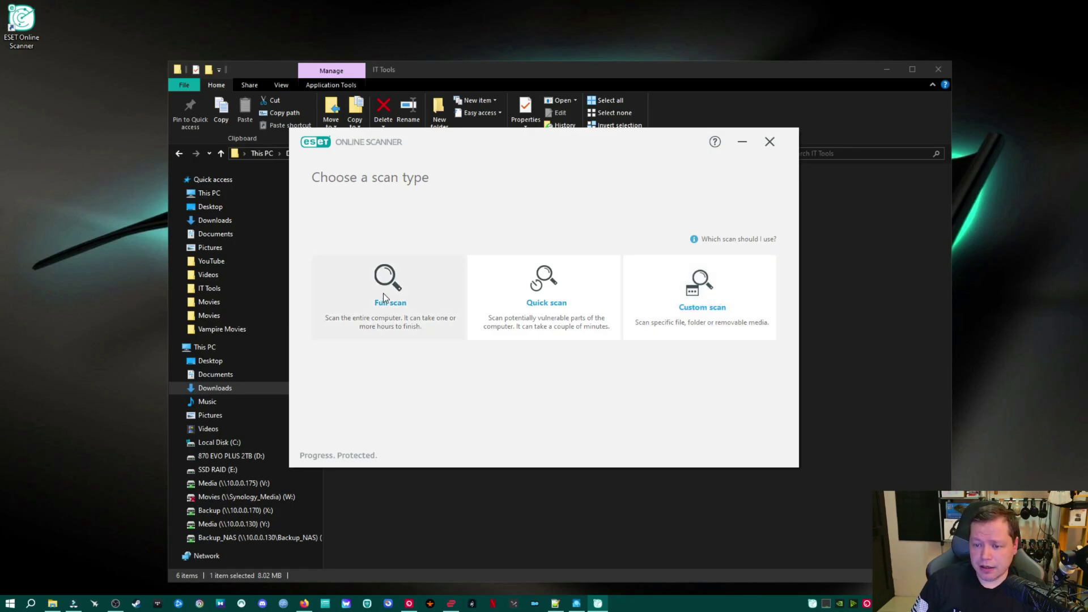
# Step: Start an ESET quick scan with potentially unwanted application detection enabled
pyautogui.click(570, 305)
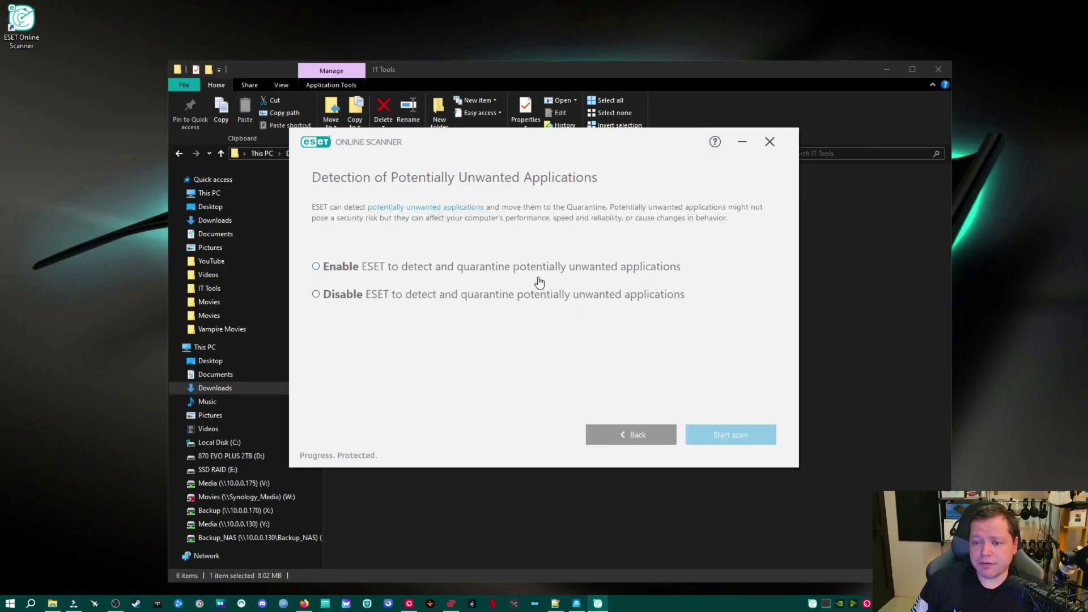
pyautogui.click(315, 267)
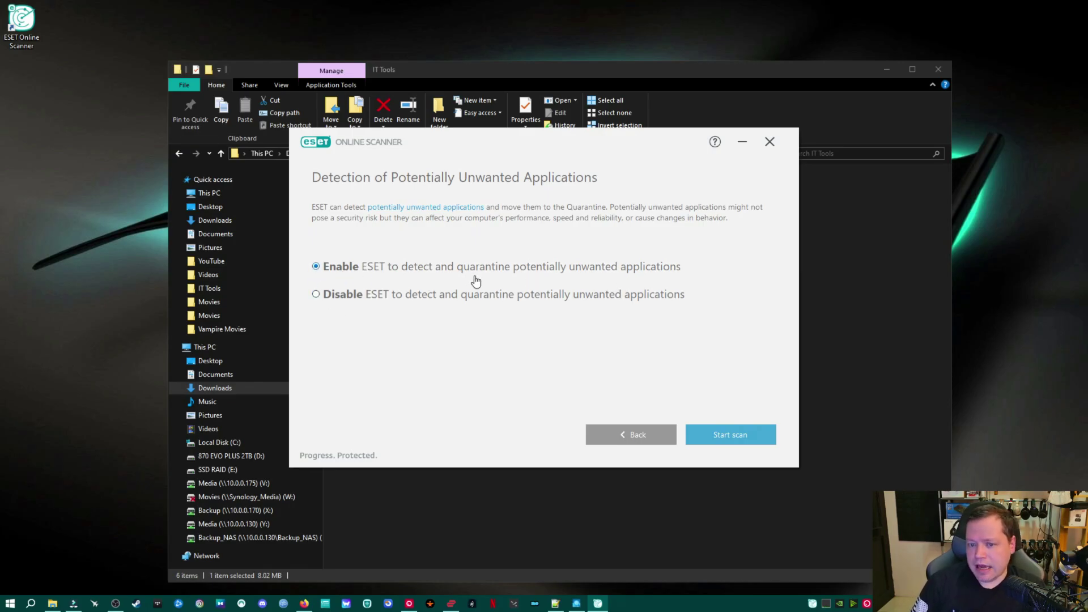
pyautogui.click(757, 439)
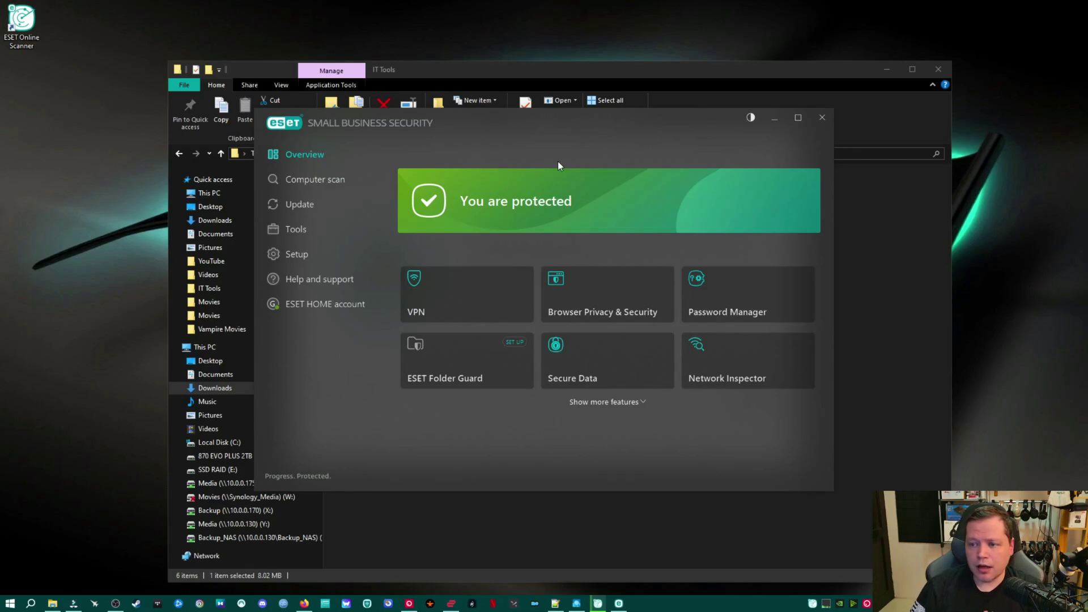
# Step: Close ESET Small Business Security and stop the running Online Scanner quick scan
pyautogui.click(822, 117)
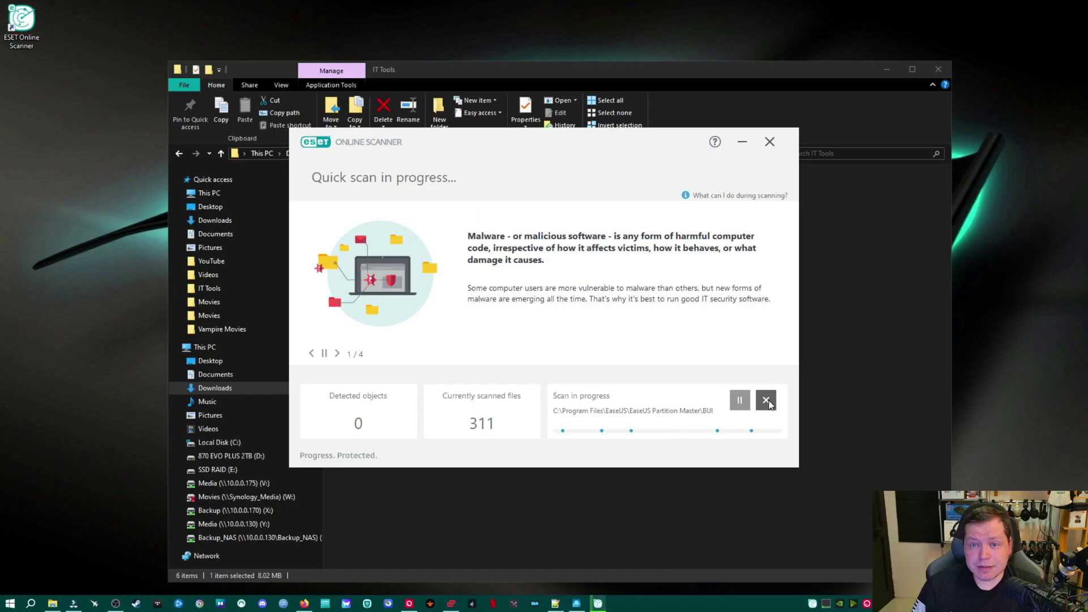
pyautogui.click(767, 400)
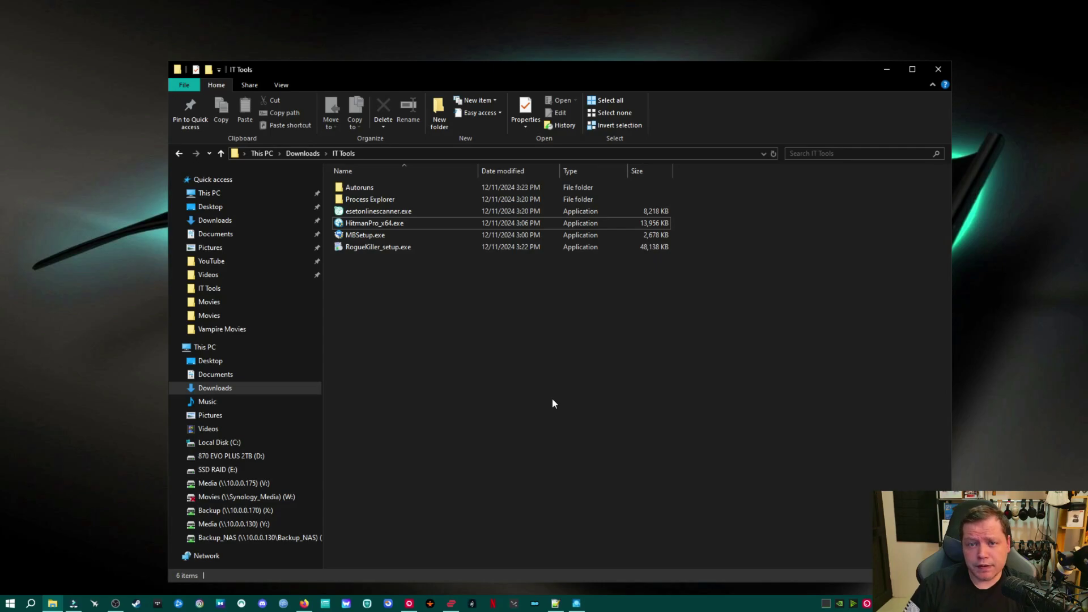
# Step: Launch HitmanPro_x64.exe, review its general and Advanced settings, then return to the welcome screen
pyautogui.press('Return')
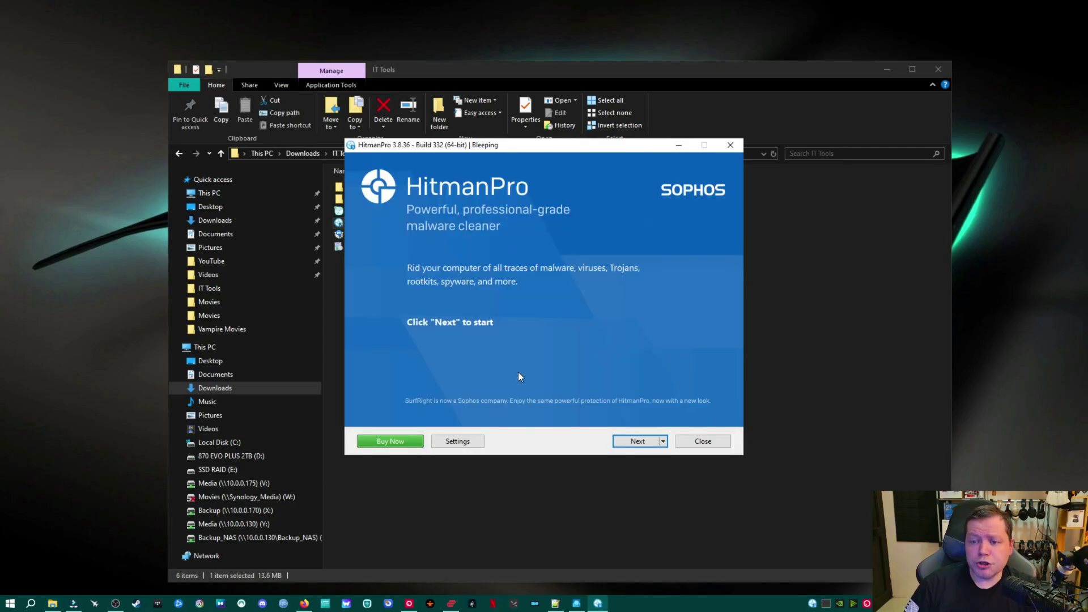
pyautogui.click(458, 442)
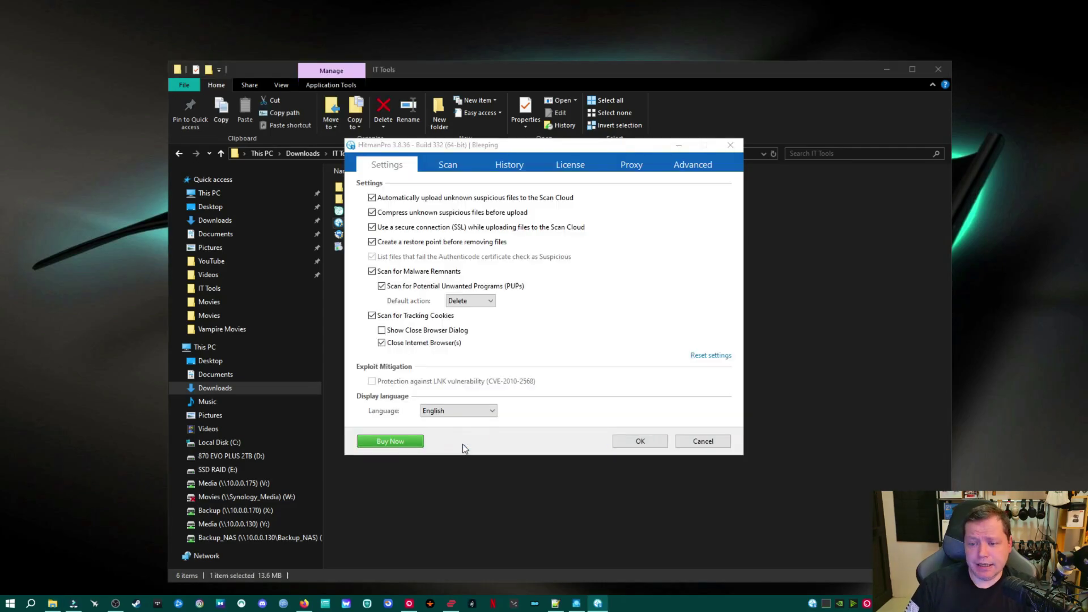
pyautogui.click(694, 171)
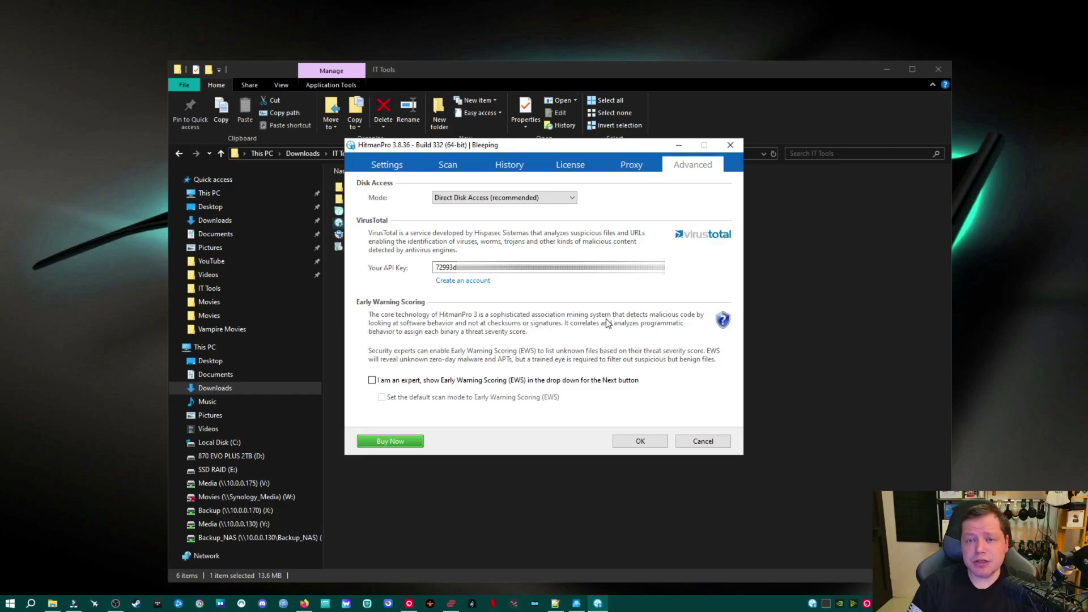
pyautogui.click(639, 441)
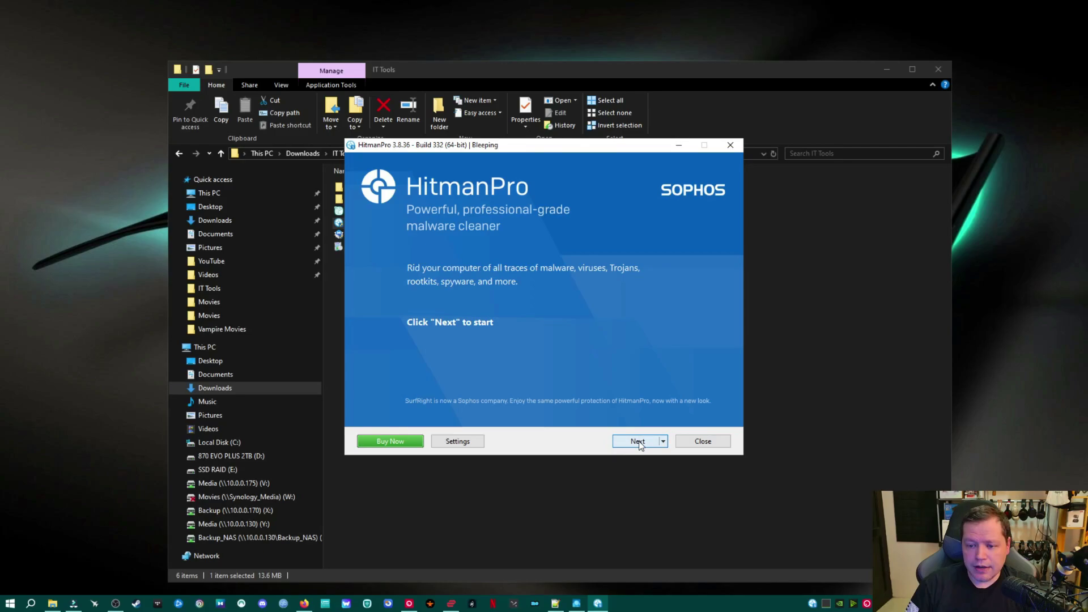
# Step: Start a one-time HitmanPro computer scan, then cancel it to close HitmanPro
pyautogui.click(639, 441)
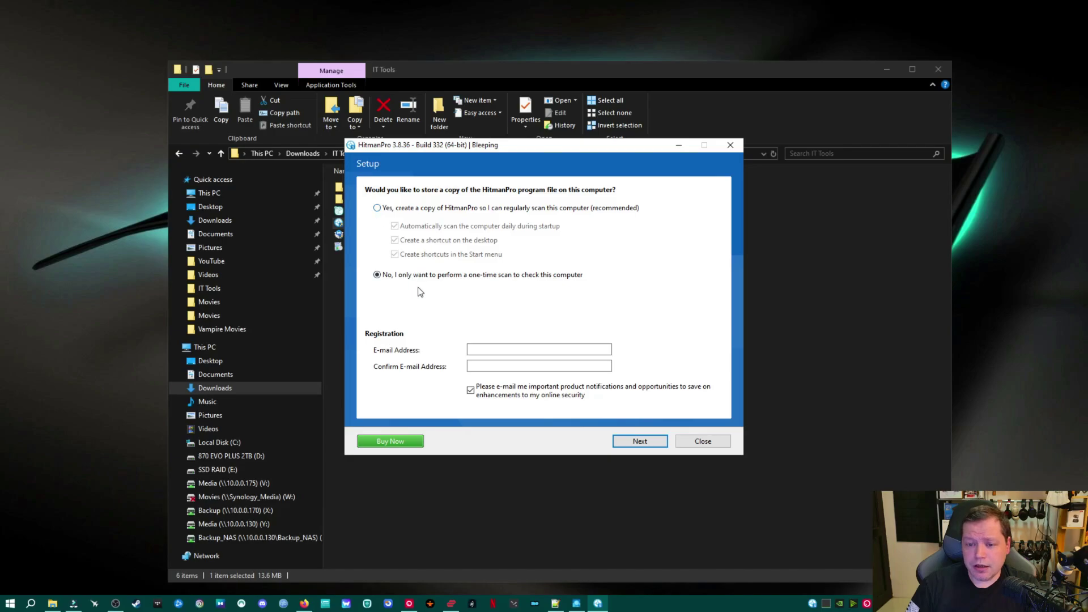
pyautogui.click(633, 441)
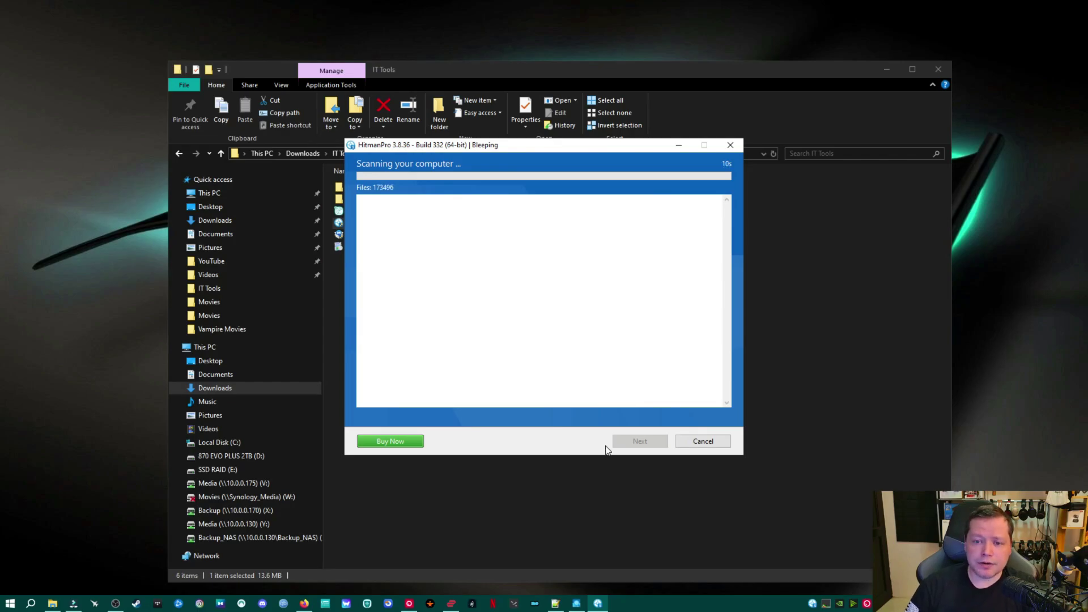
pyautogui.click(475, 372)
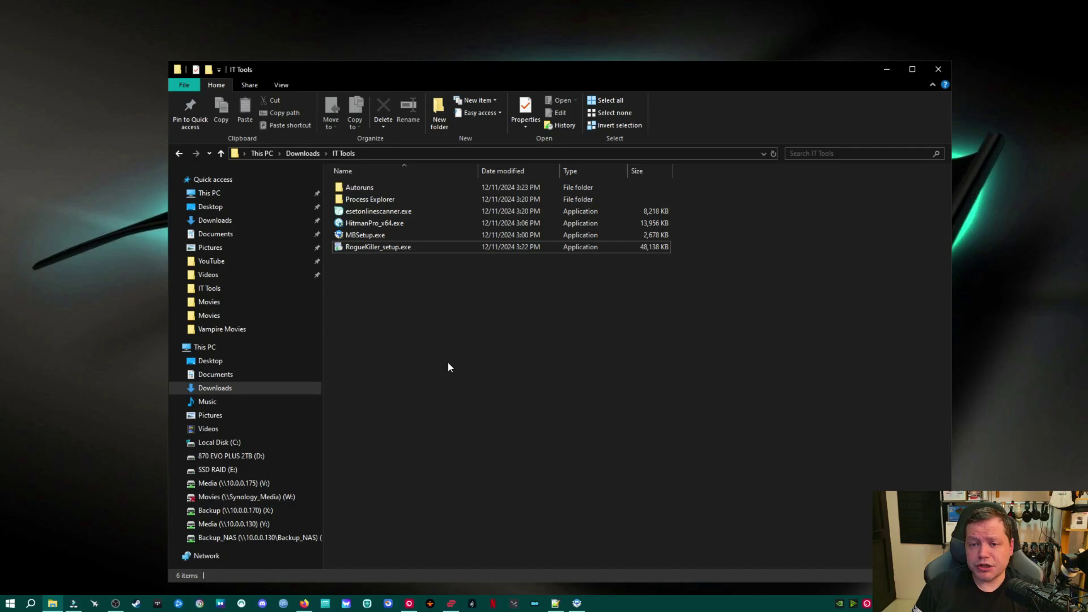
# Step: Run RogueKiller_setup.exe, confirm the setup language and install RogueKiller 15.19.2.0
pyautogui.doubleClick(370, 246)
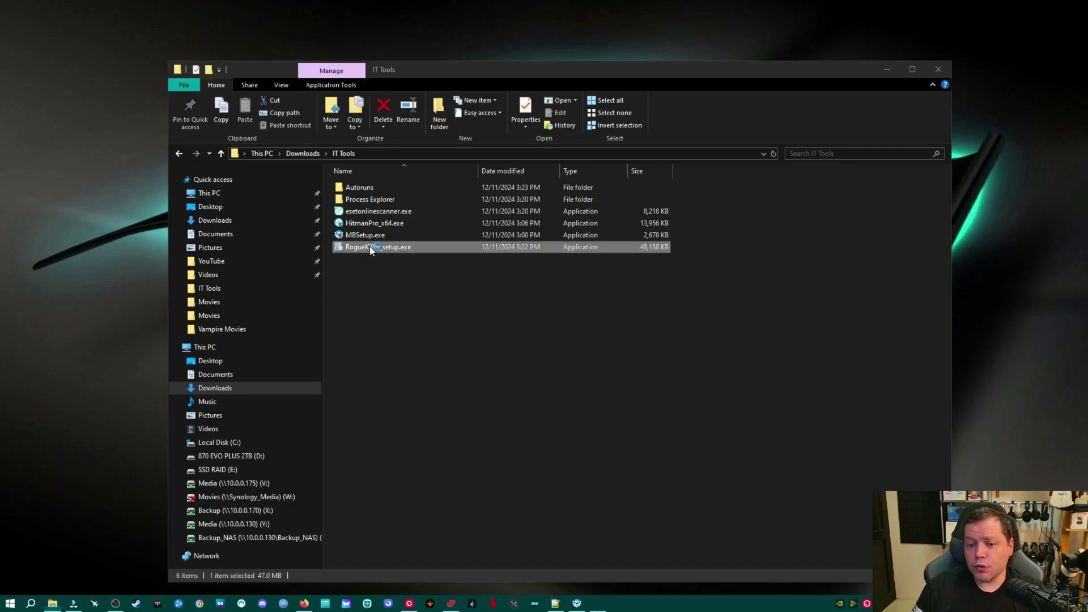
pyautogui.click(558, 329)
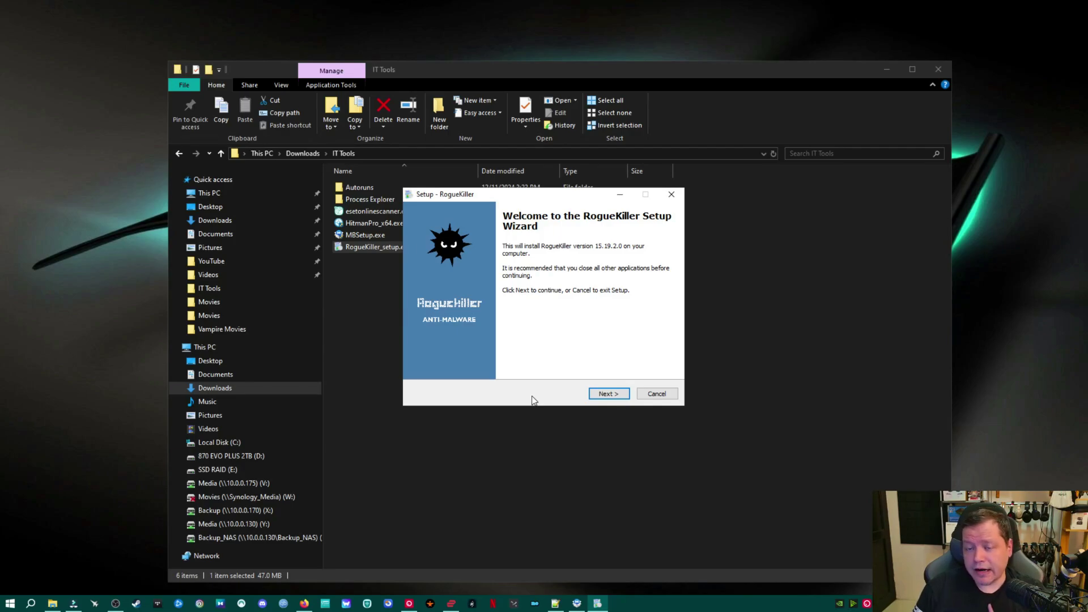
pyautogui.click(604, 395)
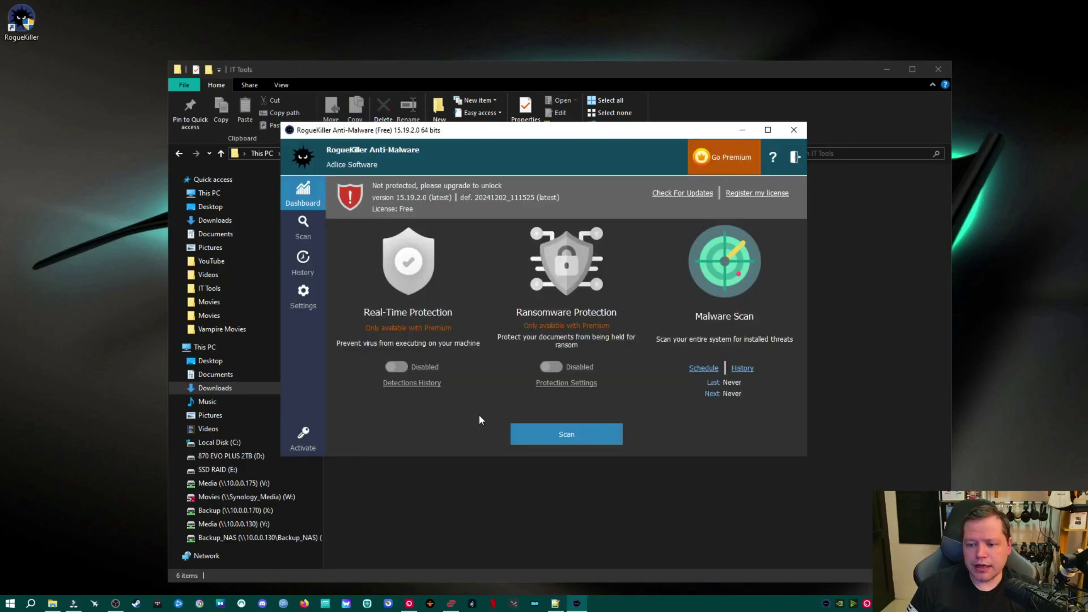
# Step: Run a RogueKiller Quick Scan from the Scan page
pyautogui.click(304, 229)
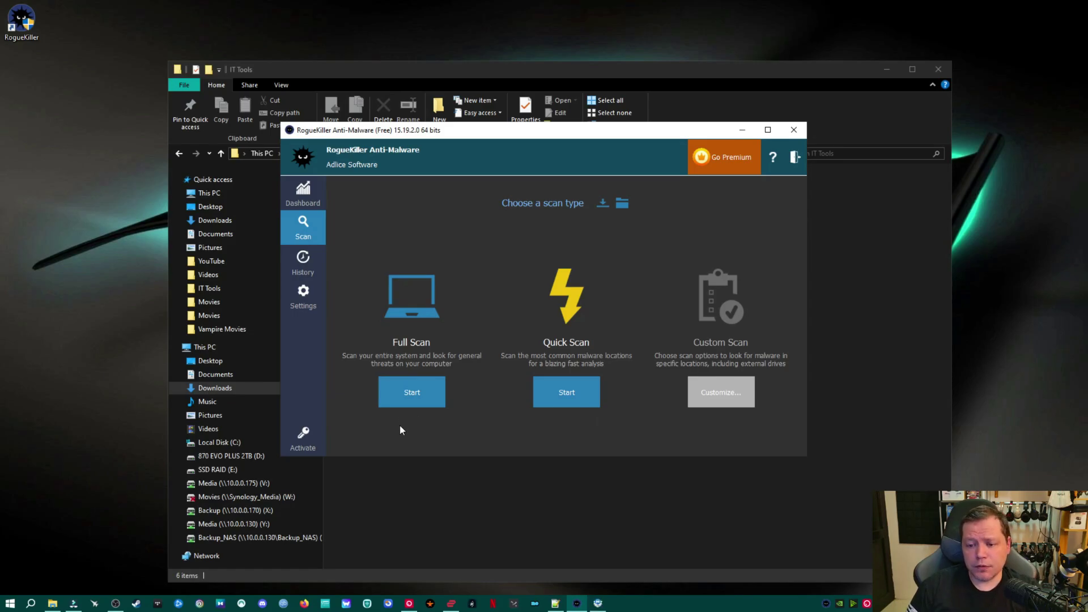
pyautogui.click(581, 389)
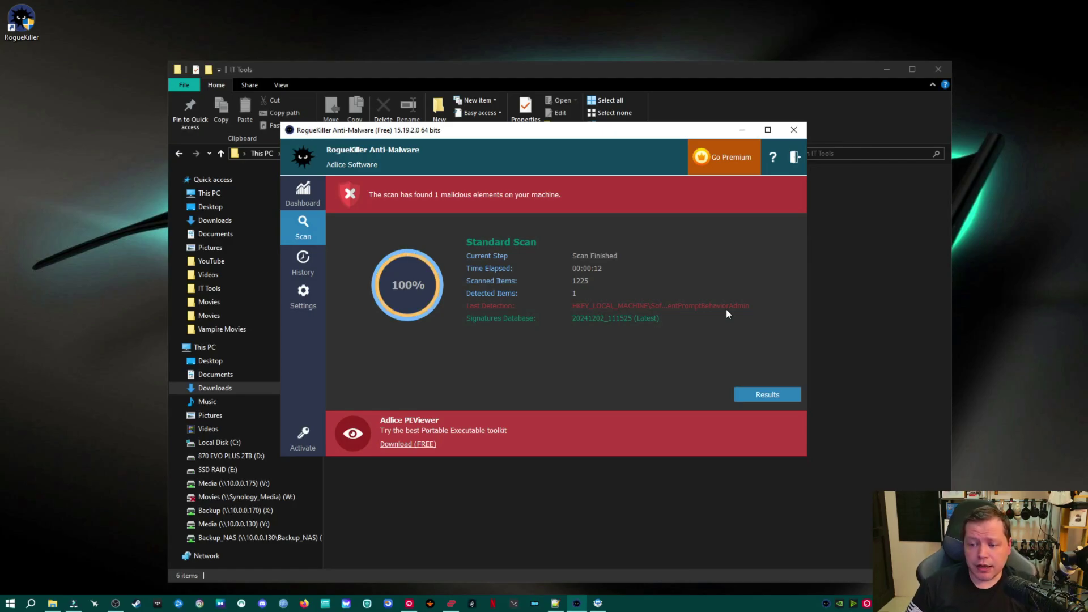
# Step: Add the ConsentPromptBehaviorAdmin detection as a RogueKiller exclusion
pyautogui.click(759, 394)
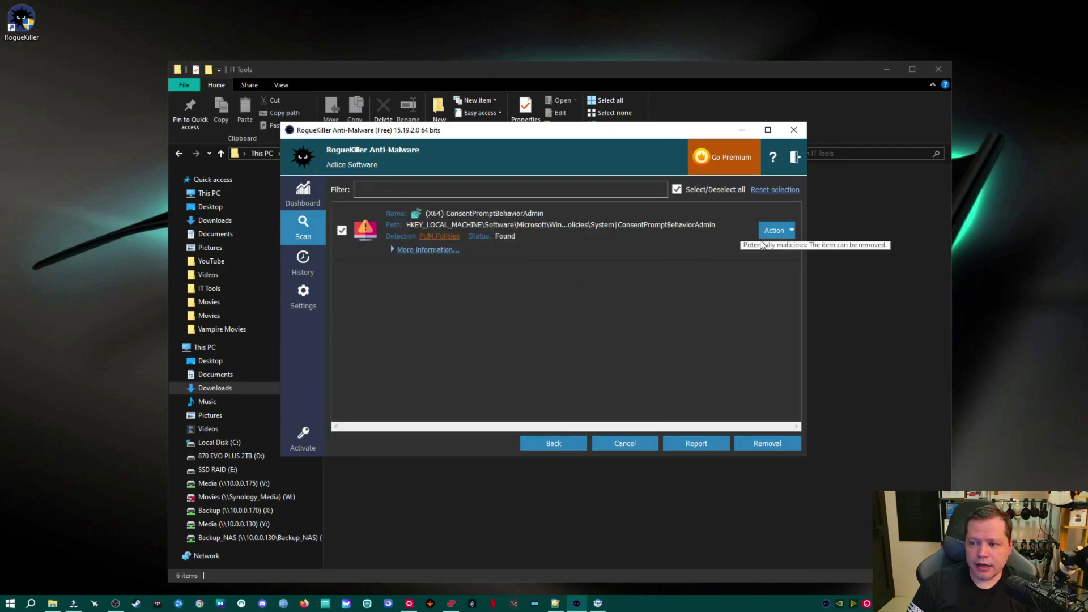
pyautogui.click(772, 231)
pyautogui.click(823, 245)
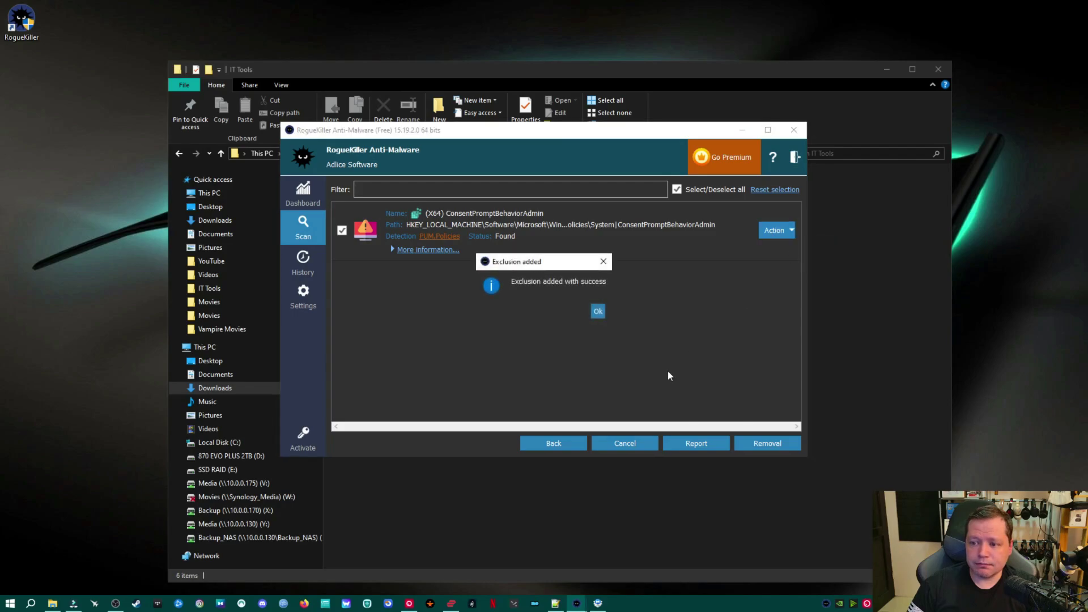
pyautogui.click(598, 312)
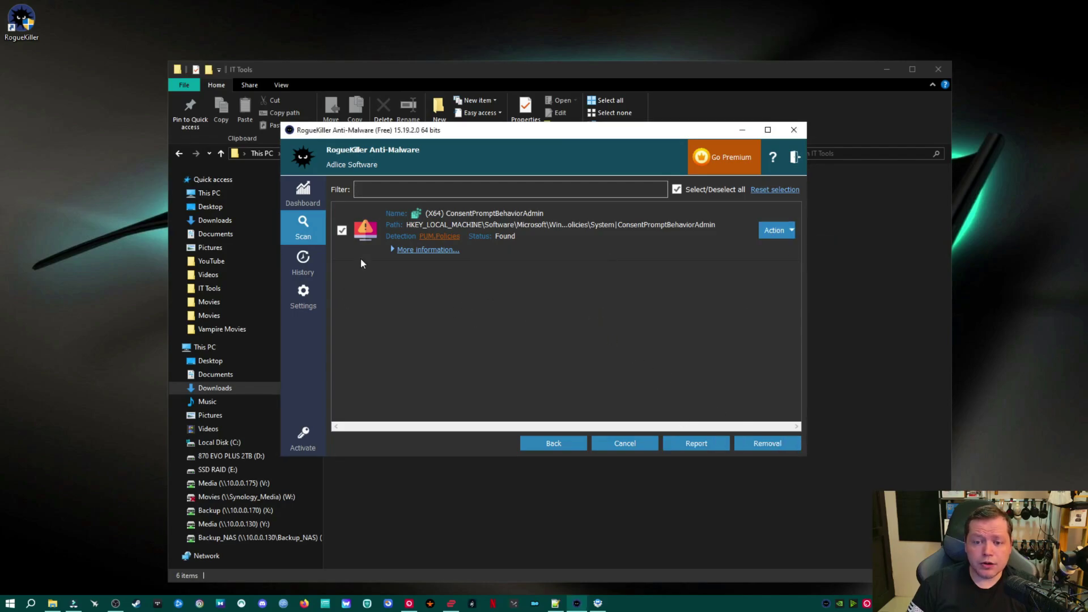
# Step: Finish the removal step, close RogueKiller and open the Autoruns folder
pyautogui.click(765, 447)
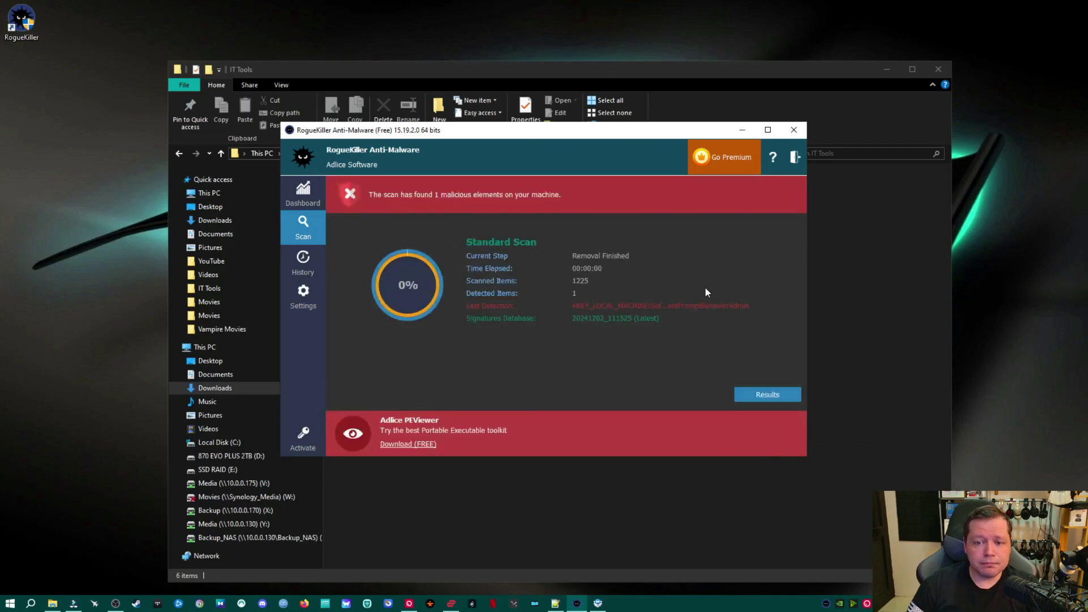
pyautogui.click(793, 135)
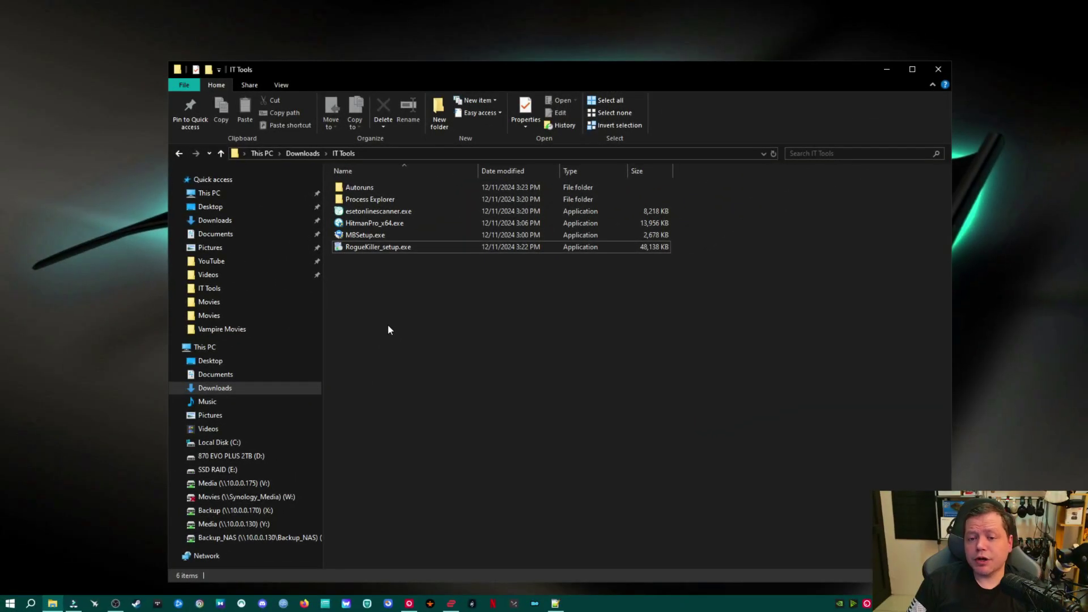
pyautogui.doubleClick(365, 188)
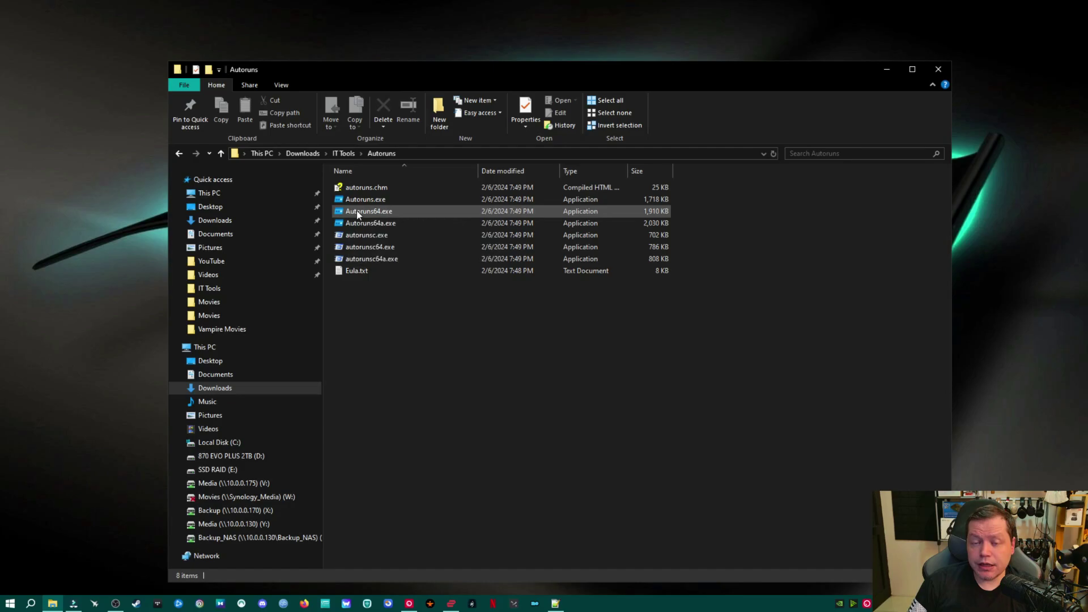
# Step: Run Autoruns64.exe as administrator
pyautogui.rightClick(356, 210)
pyautogui.click(385, 231)
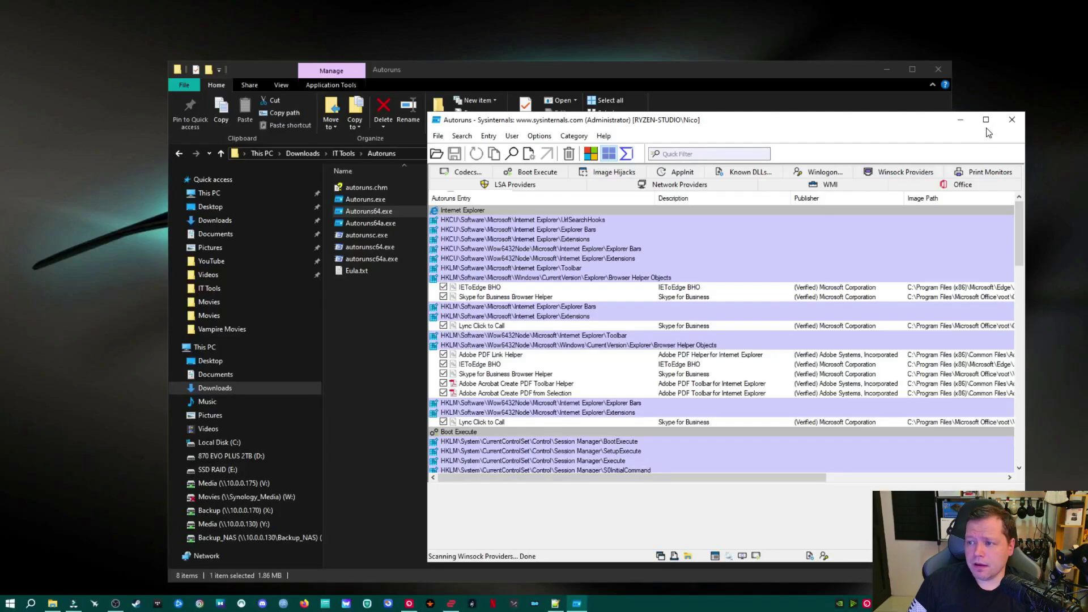
# Step: Maximize Autoruns and confirm in Scan Options that VirusTotal checking stays enabled
pyautogui.click(986, 121)
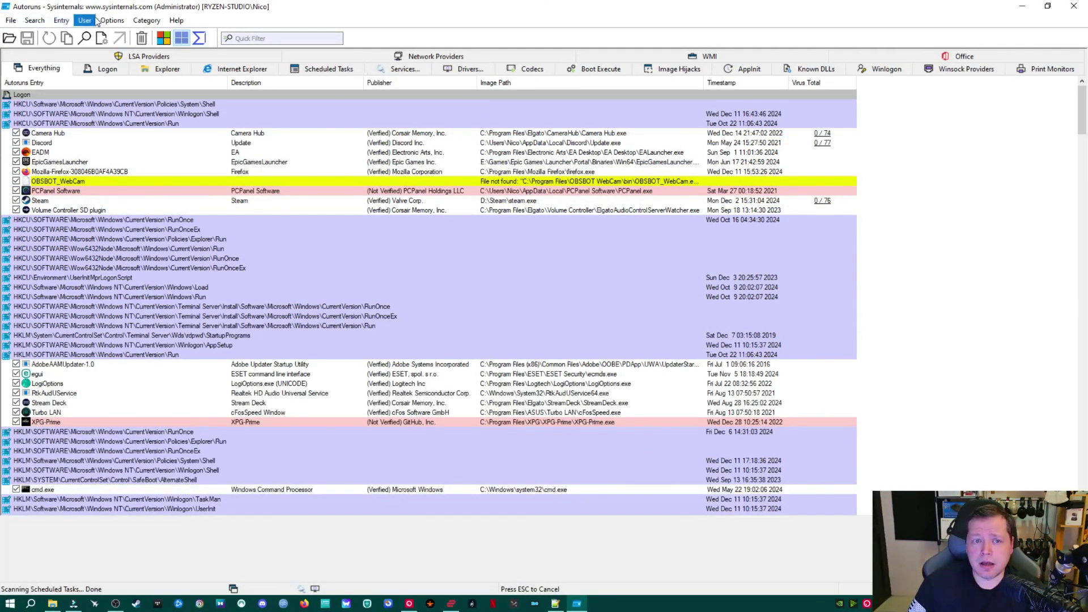
pyautogui.click(111, 20)
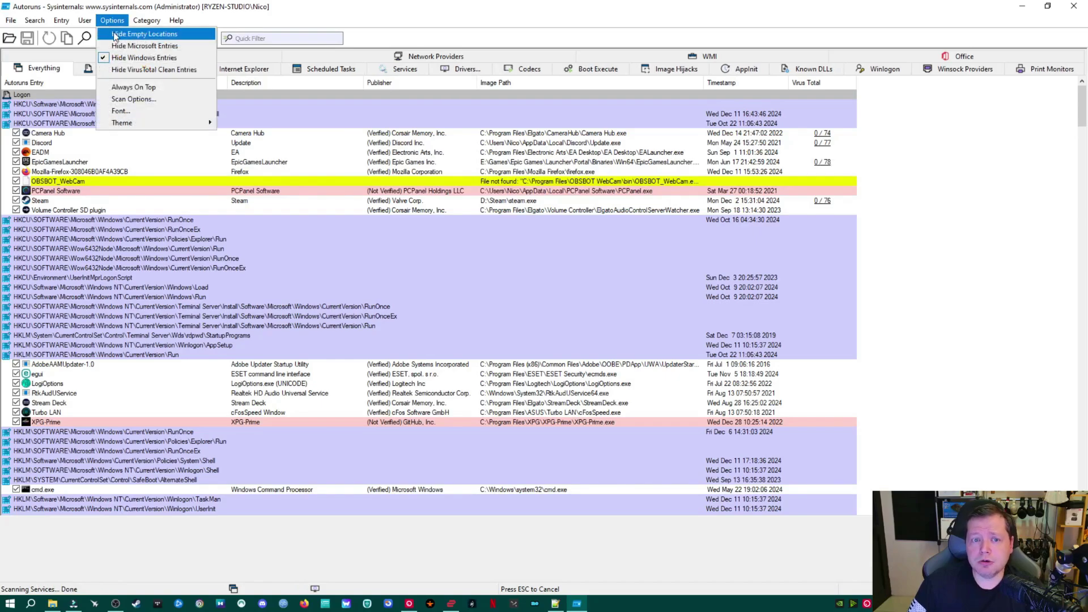
pyautogui.click(120, 99)
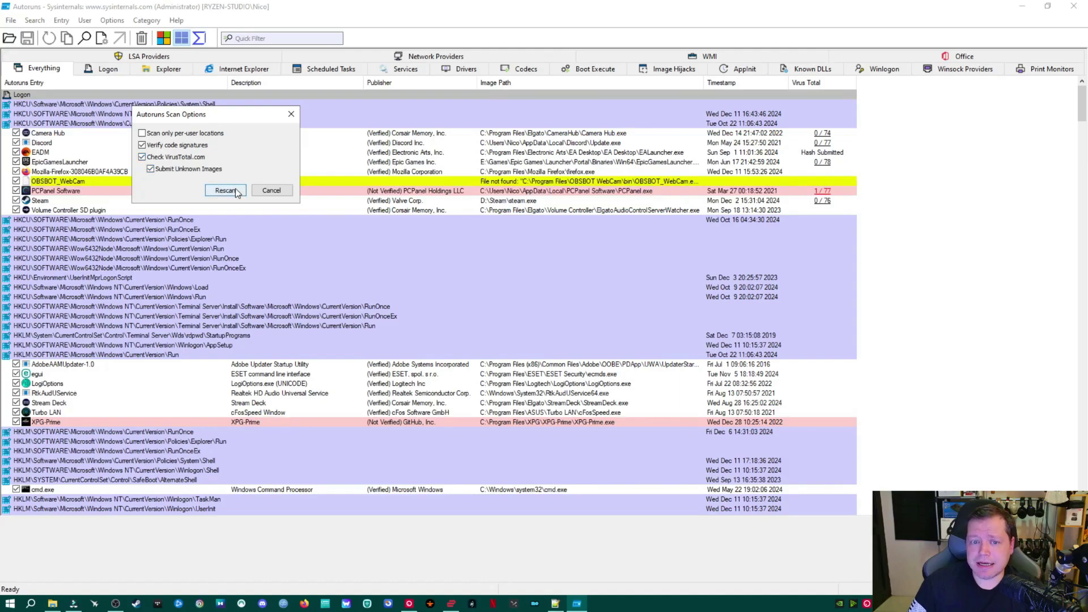
pyautogui.click(272, 190)
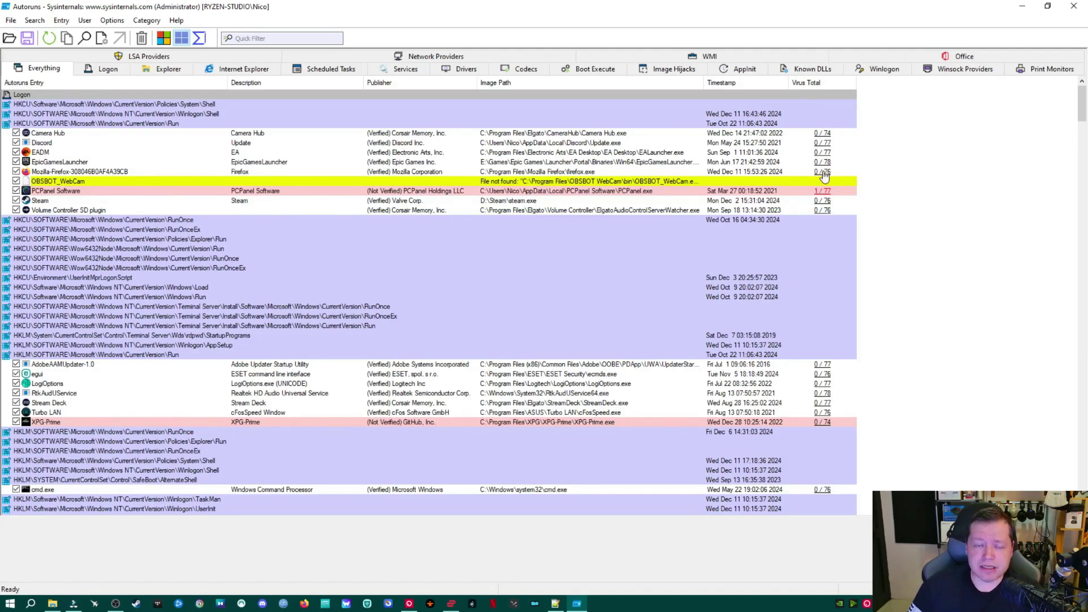
# Step: Scroll to the Logon Run entries and spot PCPanel Software flagged 1/77 by VirusTotal
pyautogui.scroll(-8, 821, 181)
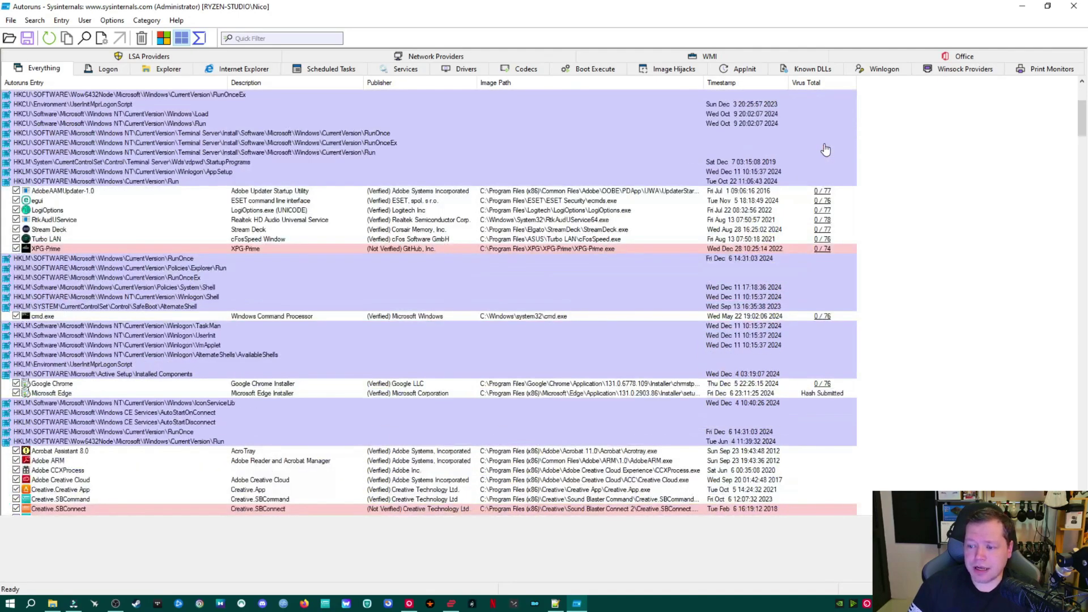
pyautogui.scroll(-4, 809, 191)
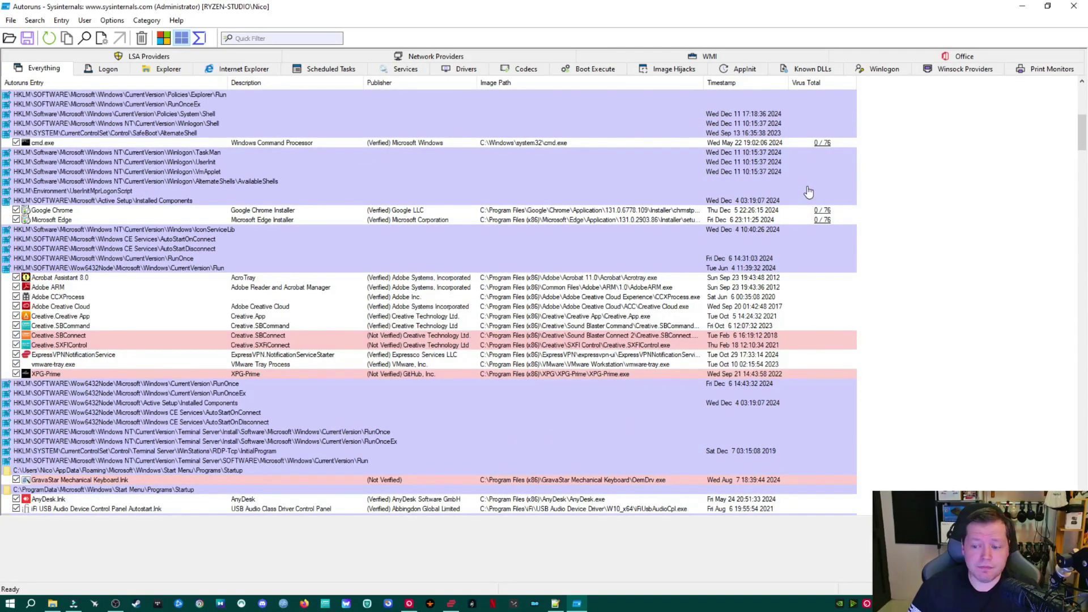
pyautogui.scroll(-20, 805, 196)
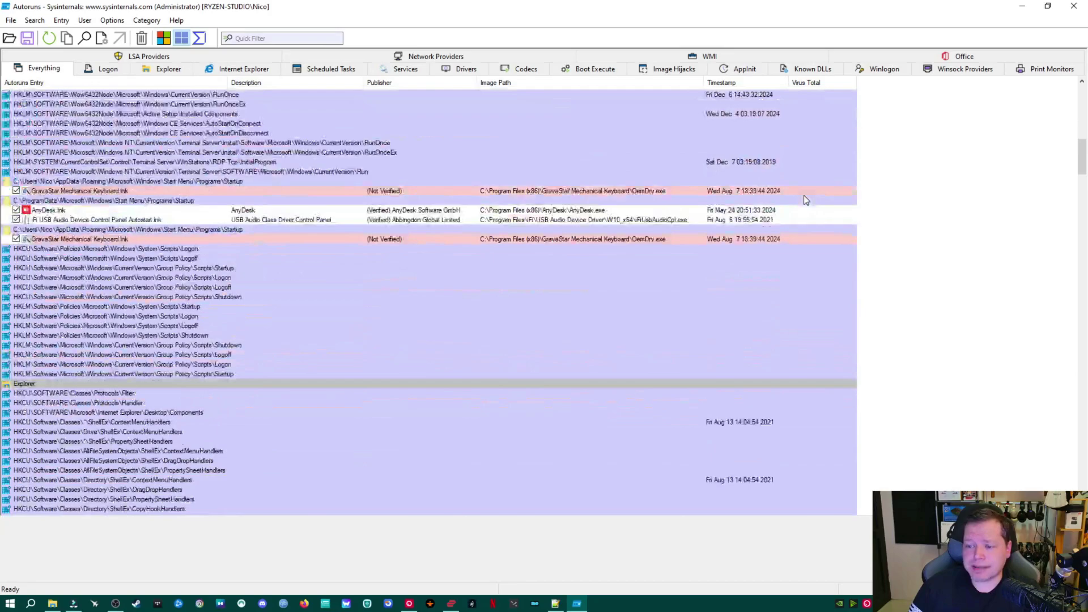
pyautogui.scroll(15, 804, 196)
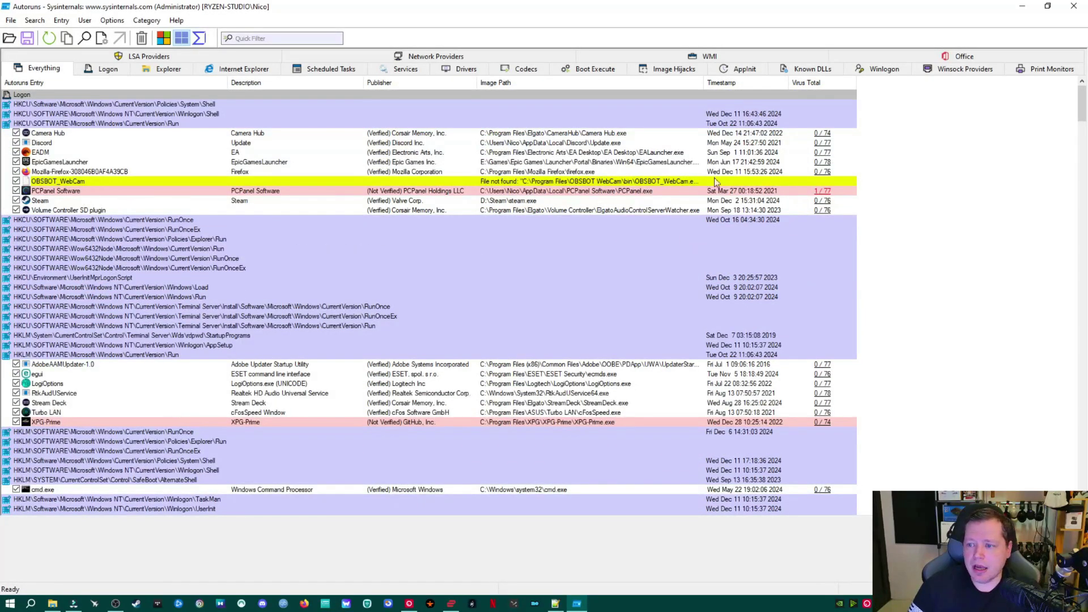
# Step: View PCPanel.exe's VirusTotal report (only Trapmine flags it, 1/73), then return to Autoruns
pyautogui.click(825, 194)
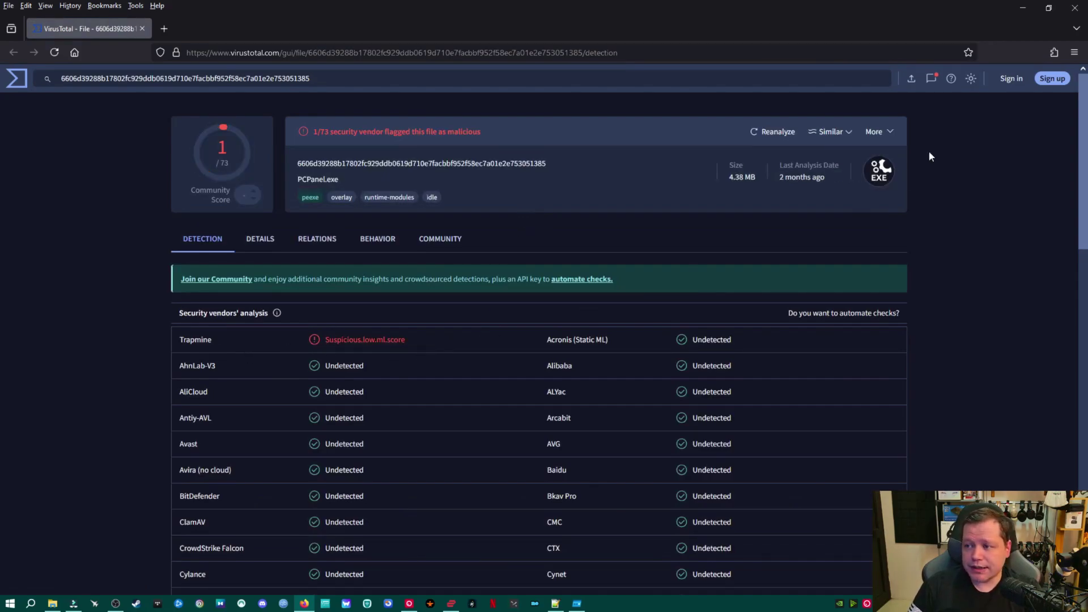
pyautogui.hotkey('alt', 'Tab')
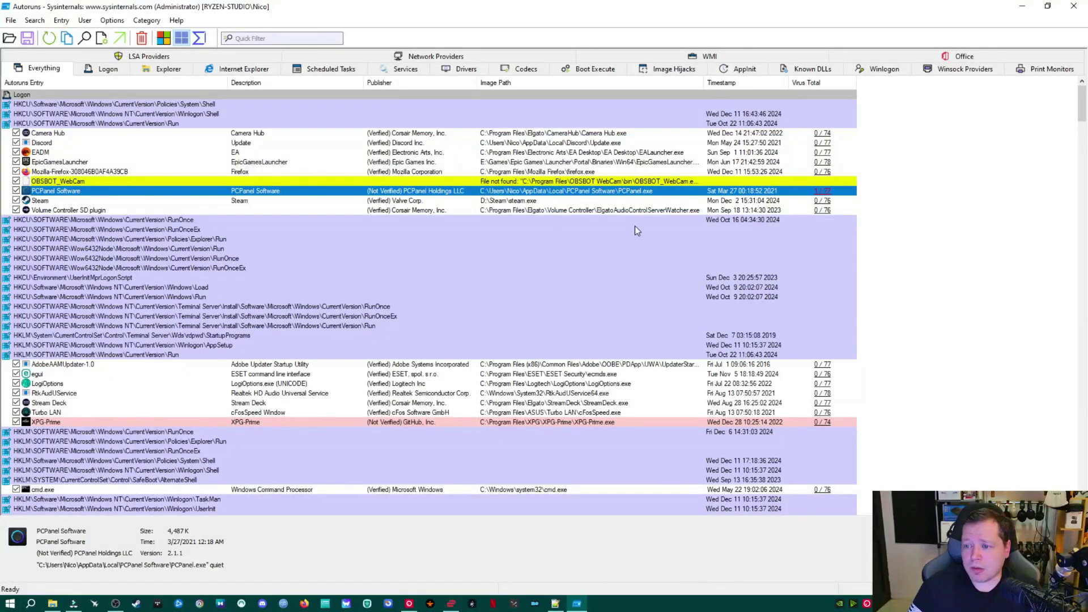
# Step: Jump from the missing-file P508PowerAgent_sdk scheduled task into Task Scheduler, then close it
pyautogui.scroll(-10, 603, 221)
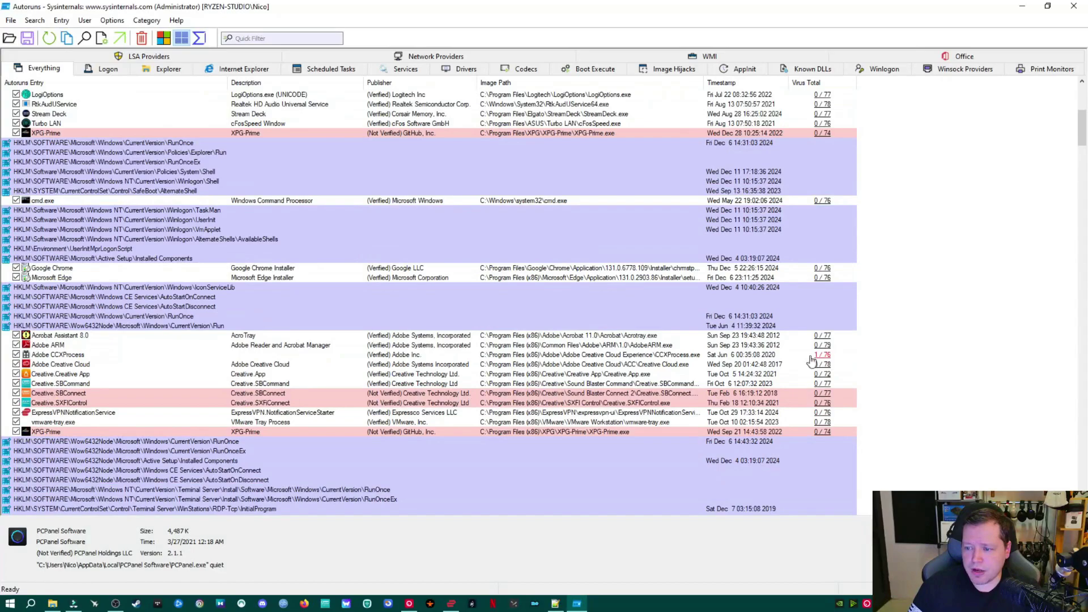
pyautogui.scroll(-6, 648, 347)
pyautogui.scroll(-20, 651, 350)
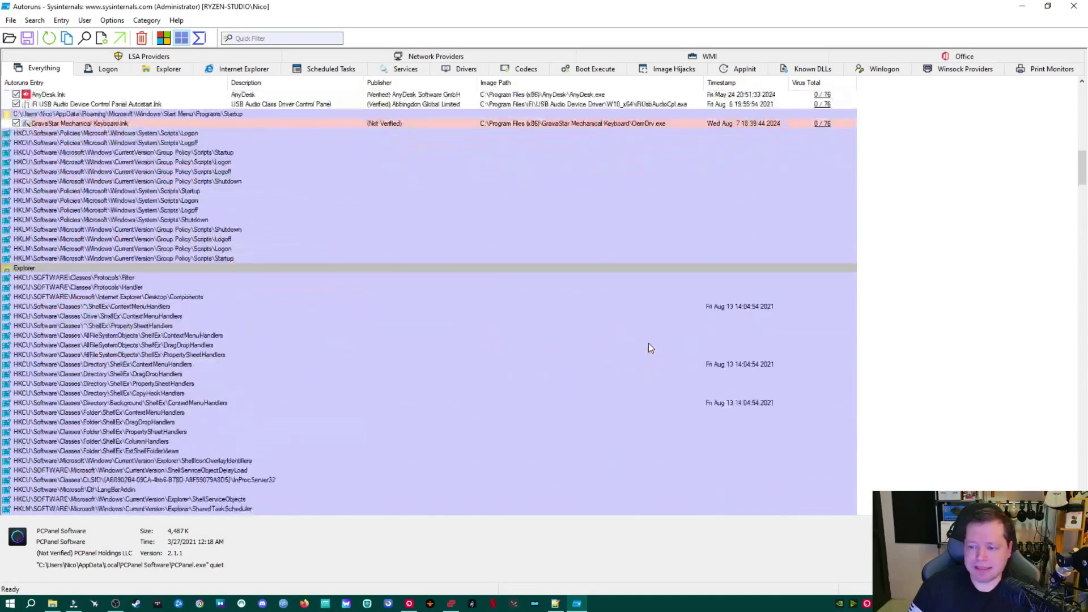
pyautogui.scroll(-20, 650, 348)
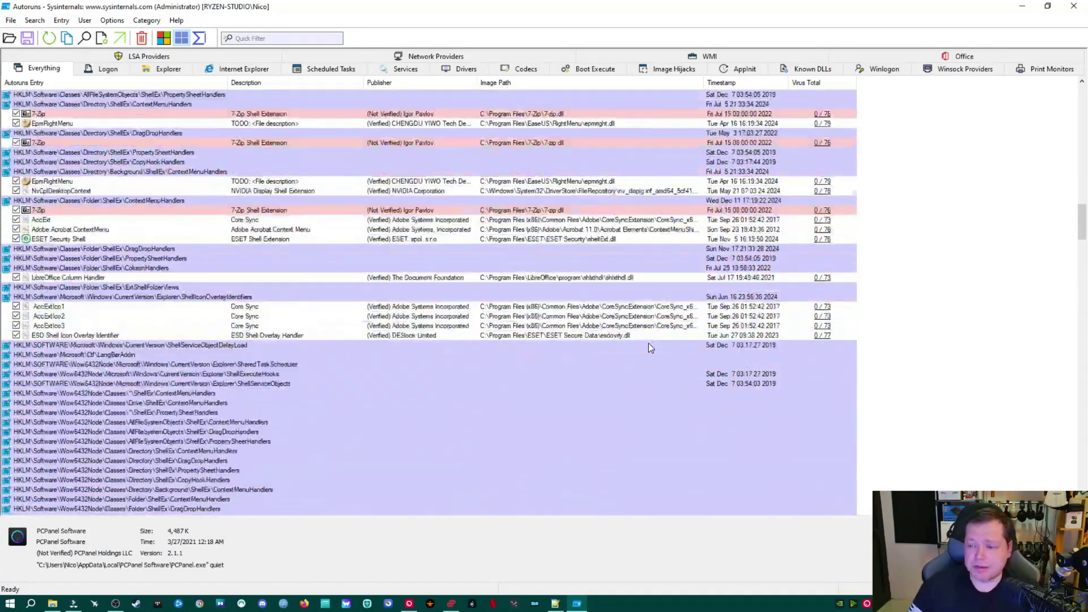
pyautogui.scroll(-20, 648, 346)
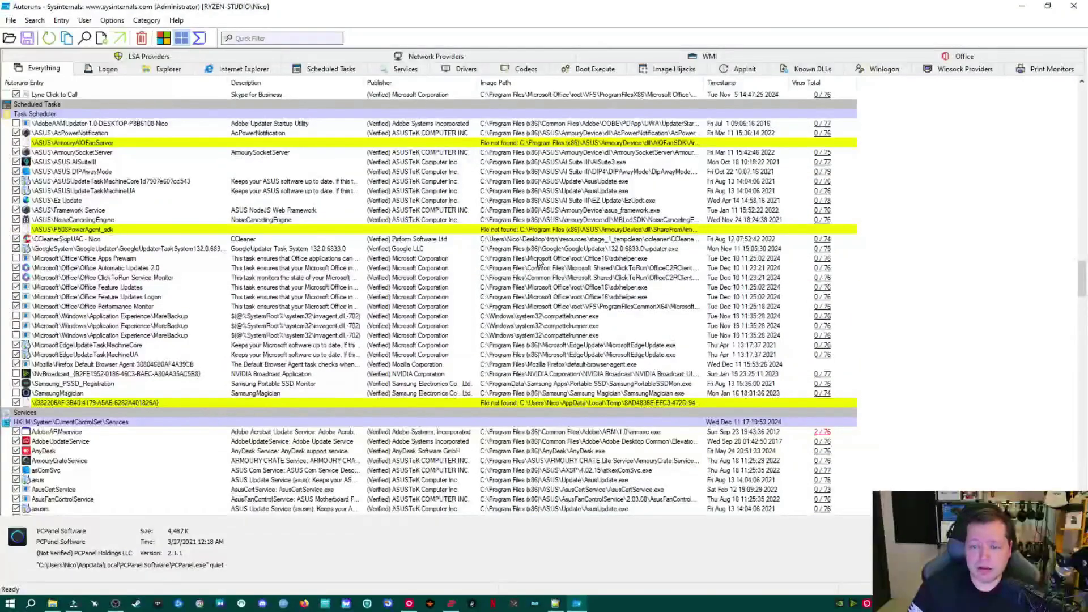
pyautogui.click(519, 230)
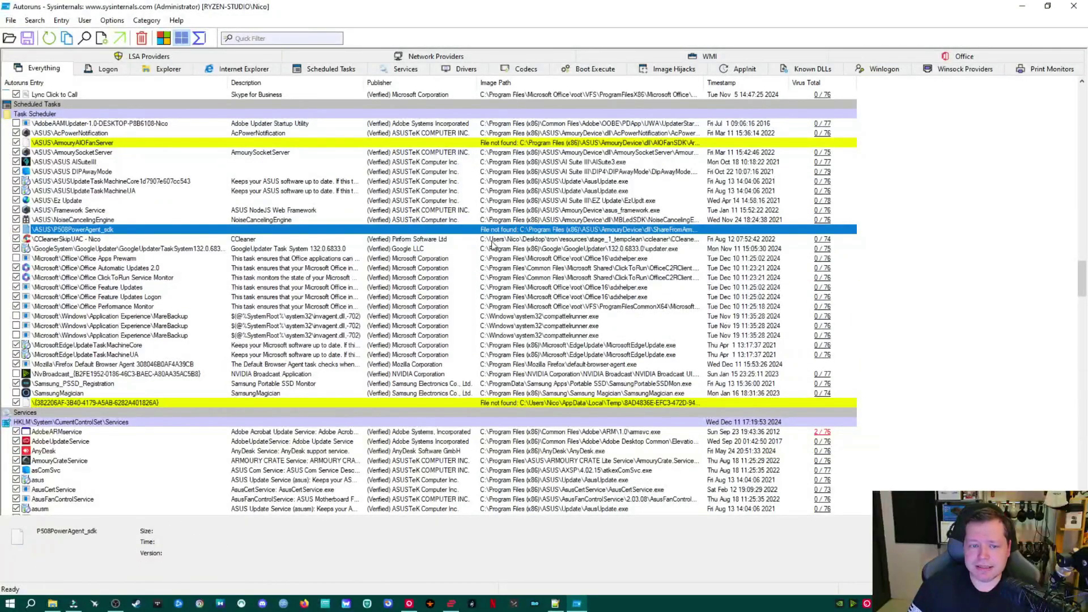
pyautogui.rightClick(90, 230)
pyautogui.click(124, 269)
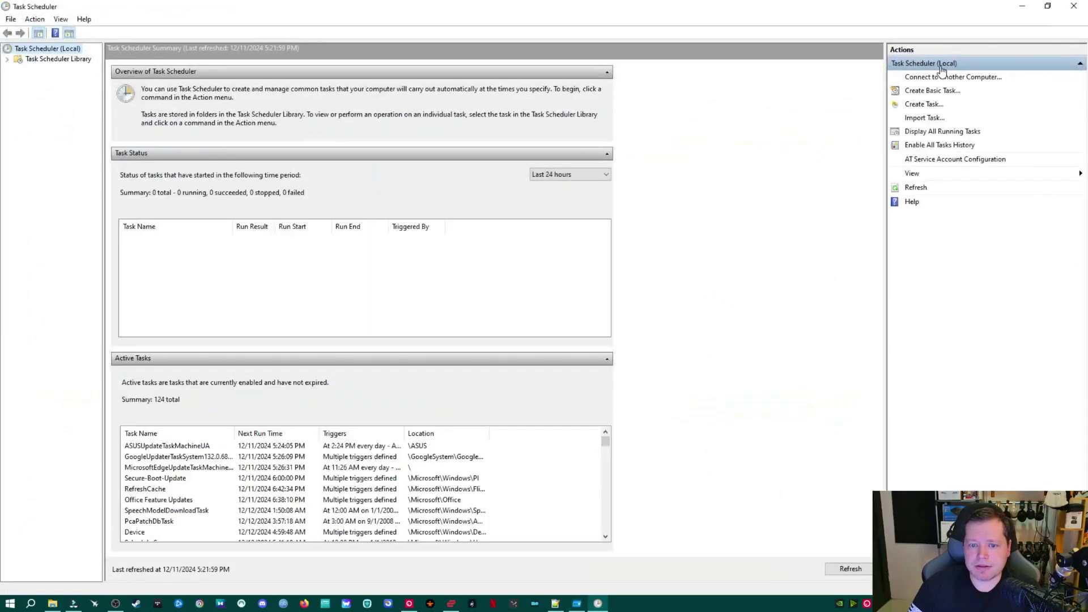
pyautogui.click(1074, 7)
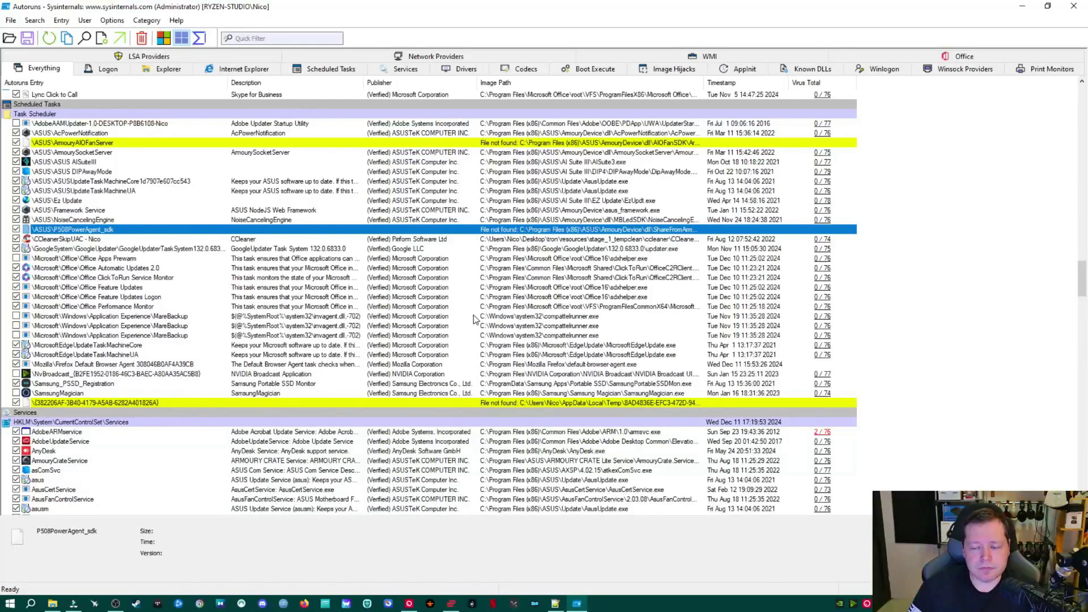
# Step: Inspect the AdobeARMservice service and the unverified 7-Zip shell extension entries
pyautogui.scroll(-6, 474, 319)
pyautogui.scroll(-4, 316, 318)
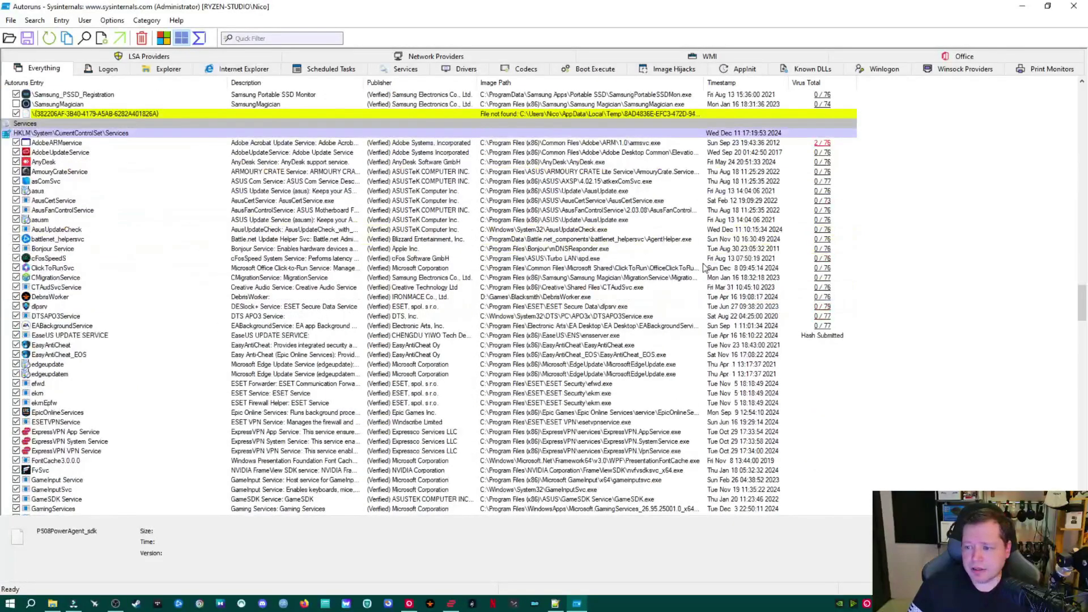
pyautogui.click(741, 145)
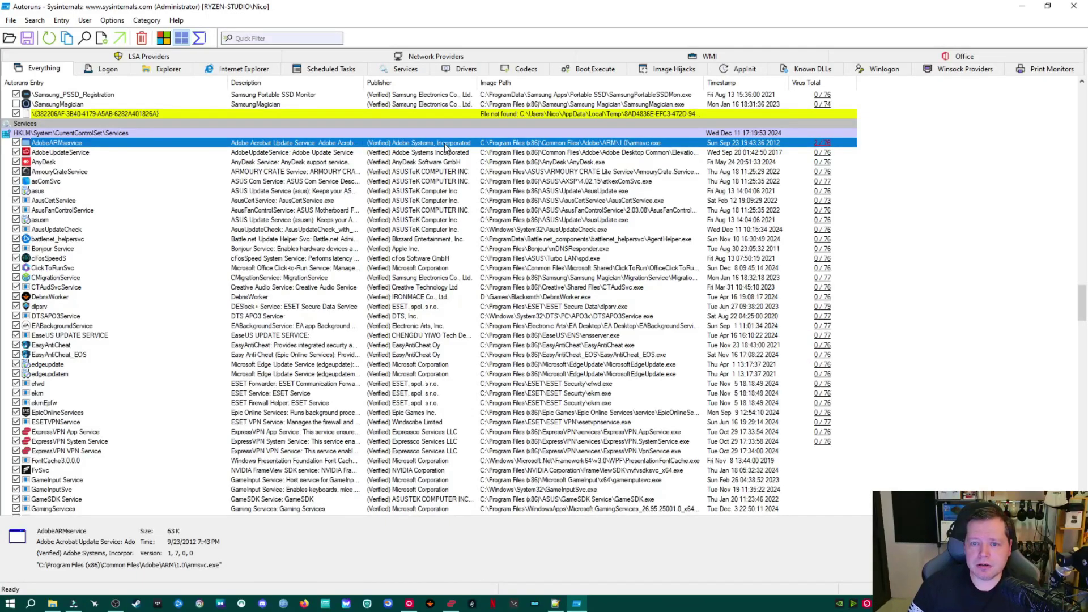
pyautogui.scroll(20, 437, 149)
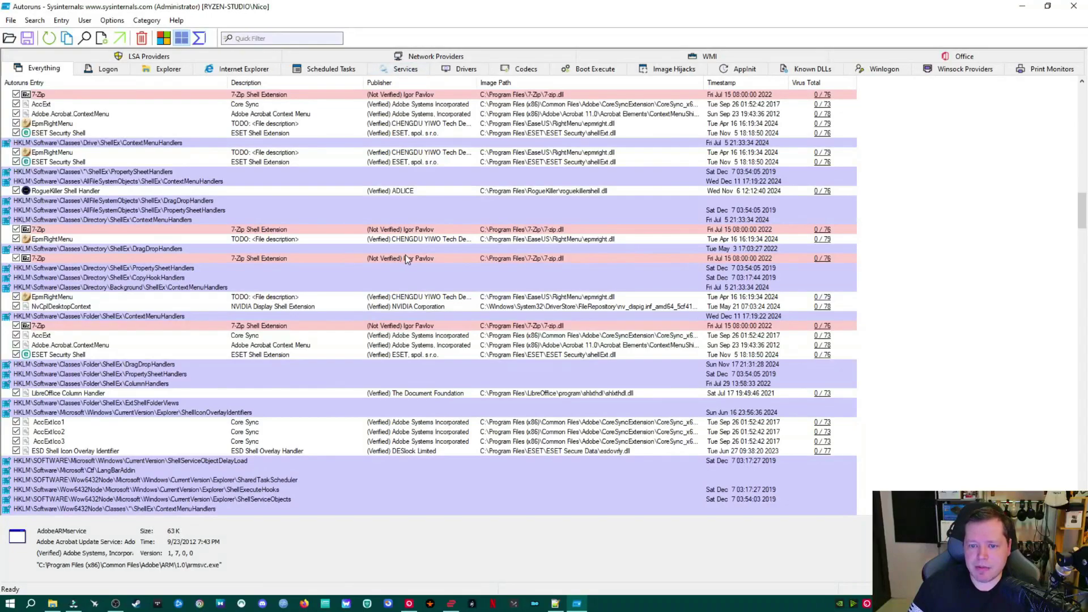
pyautogui.click(408, 335)
pyautogui.click(407, 328)
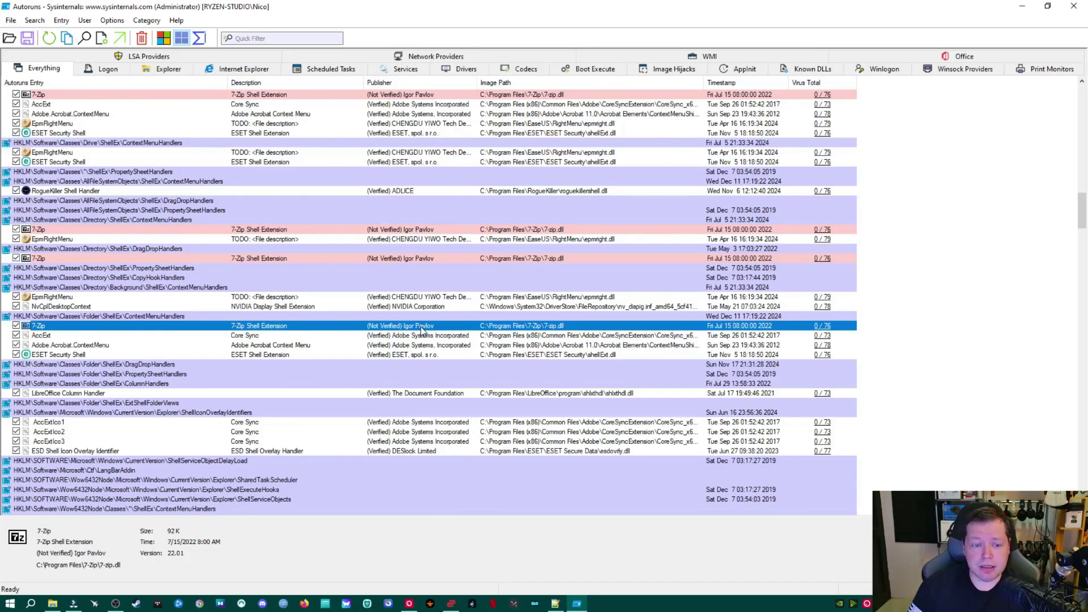
# Step: Check the atvi-brynhildr, Asusgio2, AMDRyzenMasterDriverV17 and unverified SecDrv driver entries
pyautogui.scroll(-20, 520, 292)
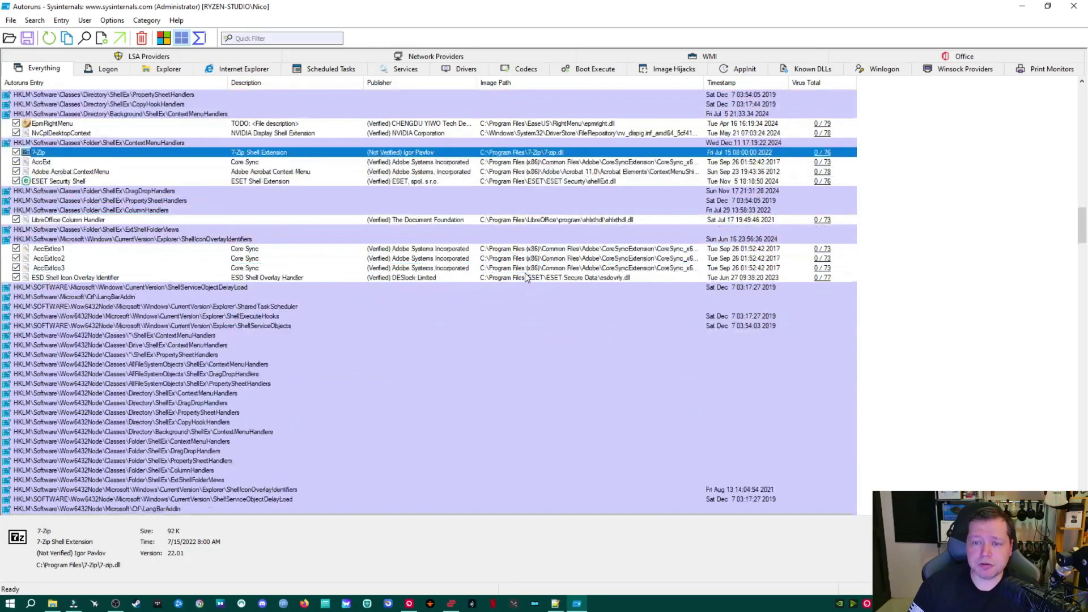
pyautogui.scroll(-20, 526, 277)
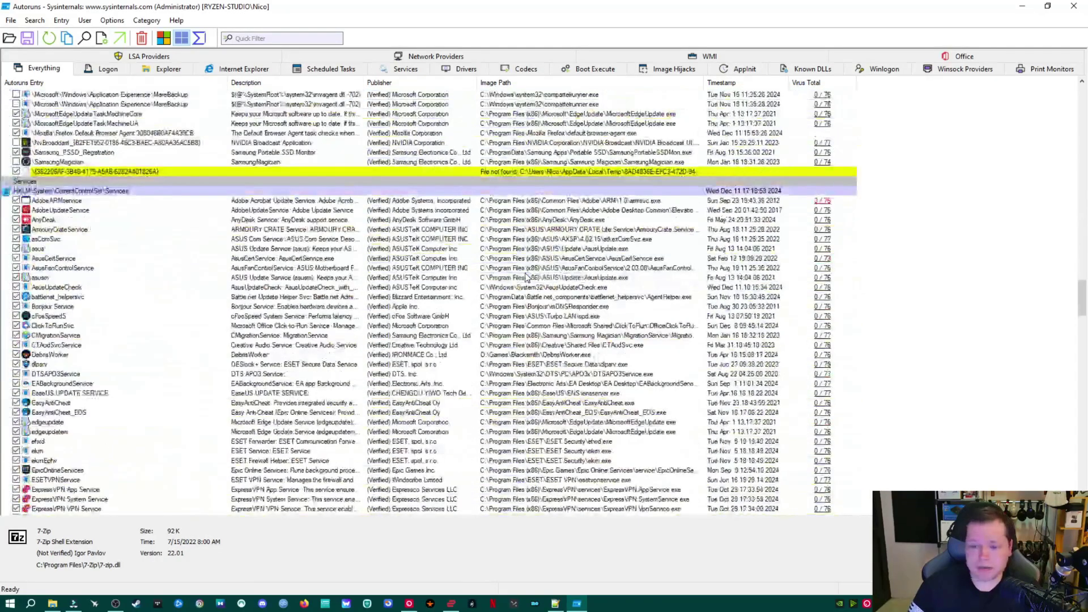
pyautogui.scroll(-8, 526, 277)
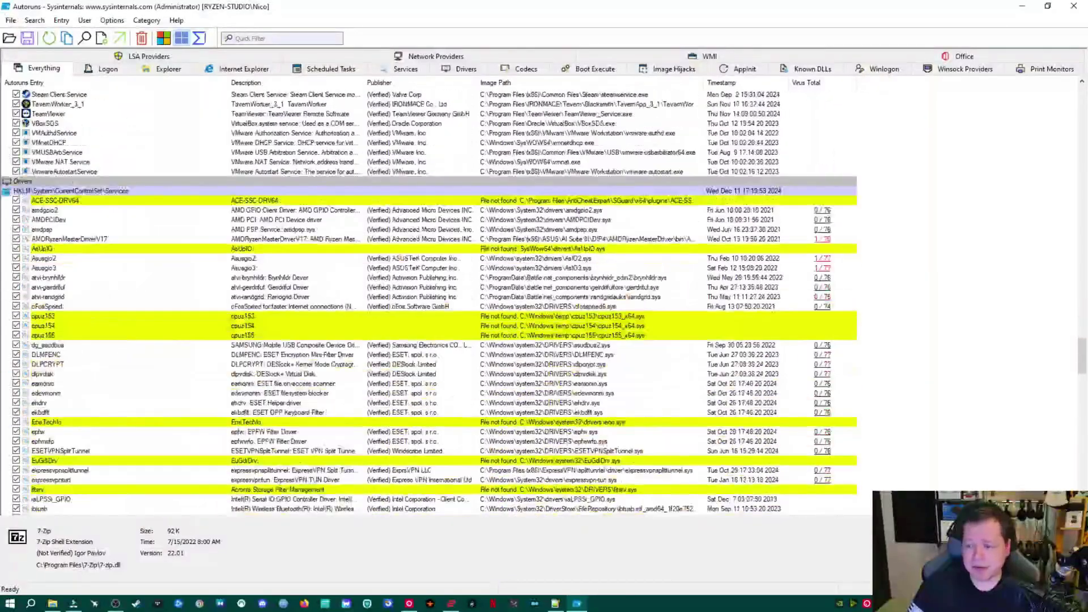
pyautogui.click(455, 274)
pyautogui.click(667, 260)
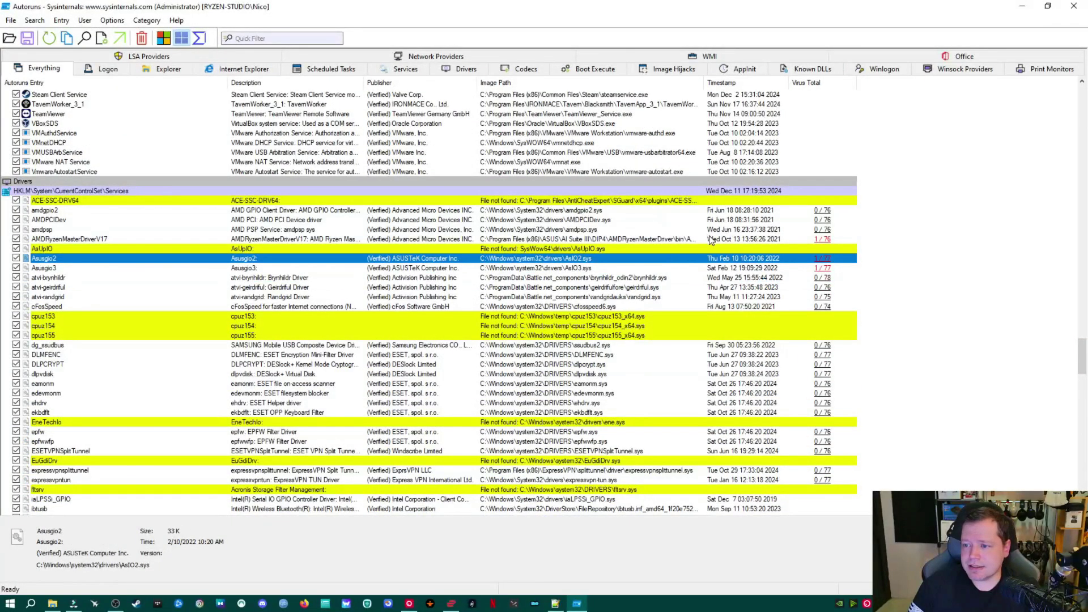
pyautogui.click(712, 239)
pyautogui.scroll(-14, 625, 222)
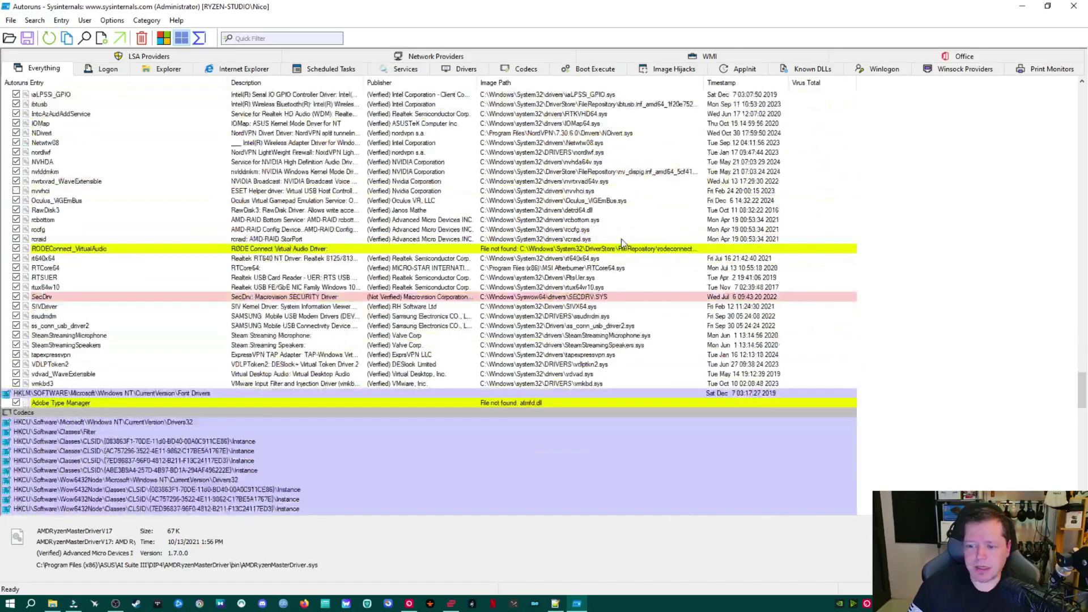
pyautogui.click(607, 300)
# Step: Review Known DLLs and Office add-ins, noting ESET Outlook Addin at 2/76
pyautogui.scroll(-15, 634, 270)
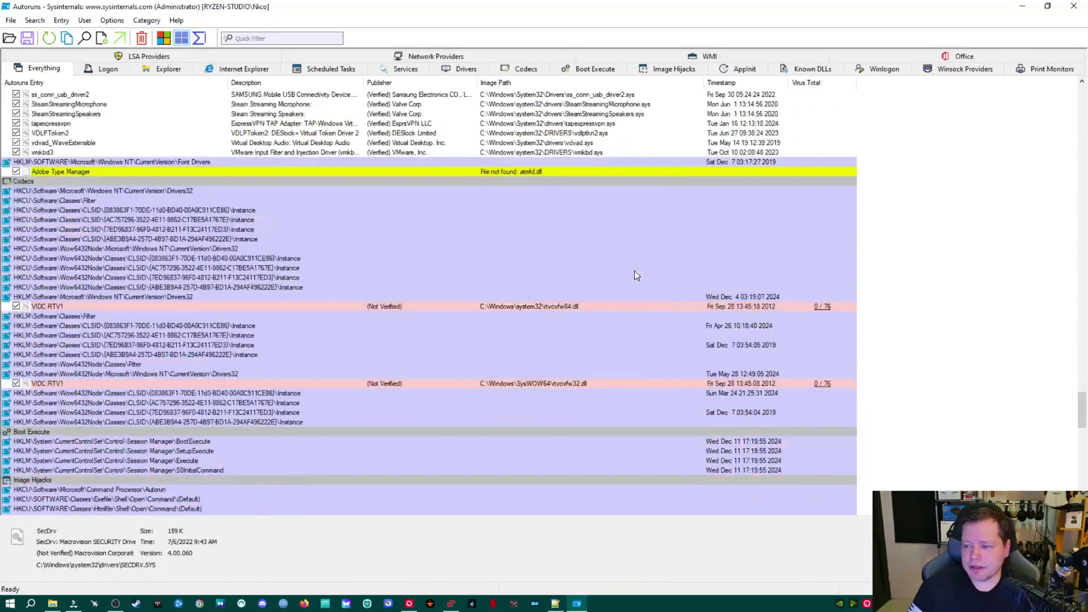
pyautogui.scroll(-8, 636, 274)
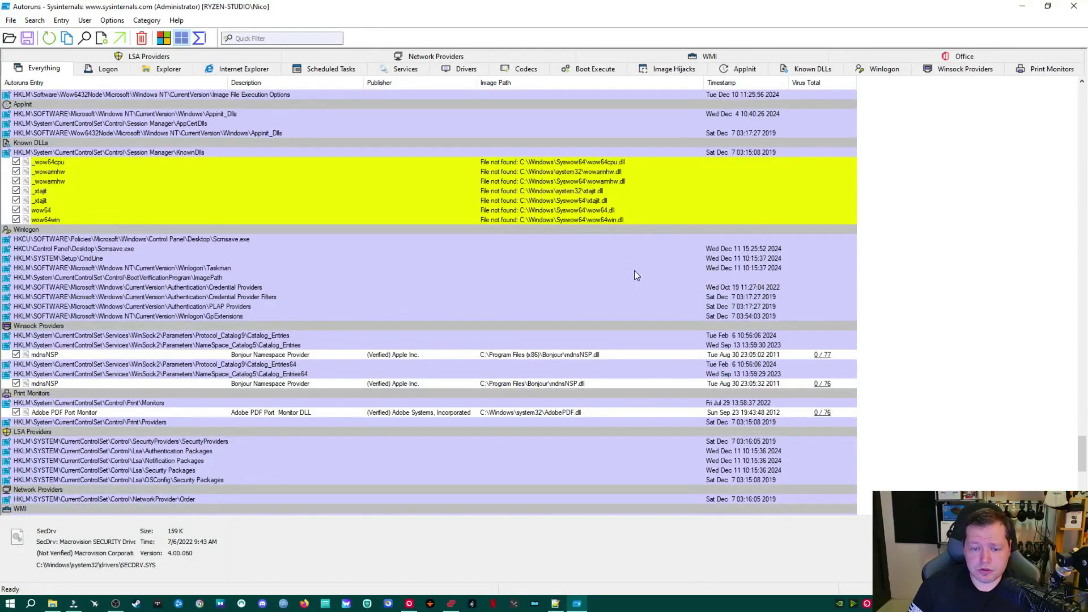
pyautogui.scroll(-12, 635, 272)
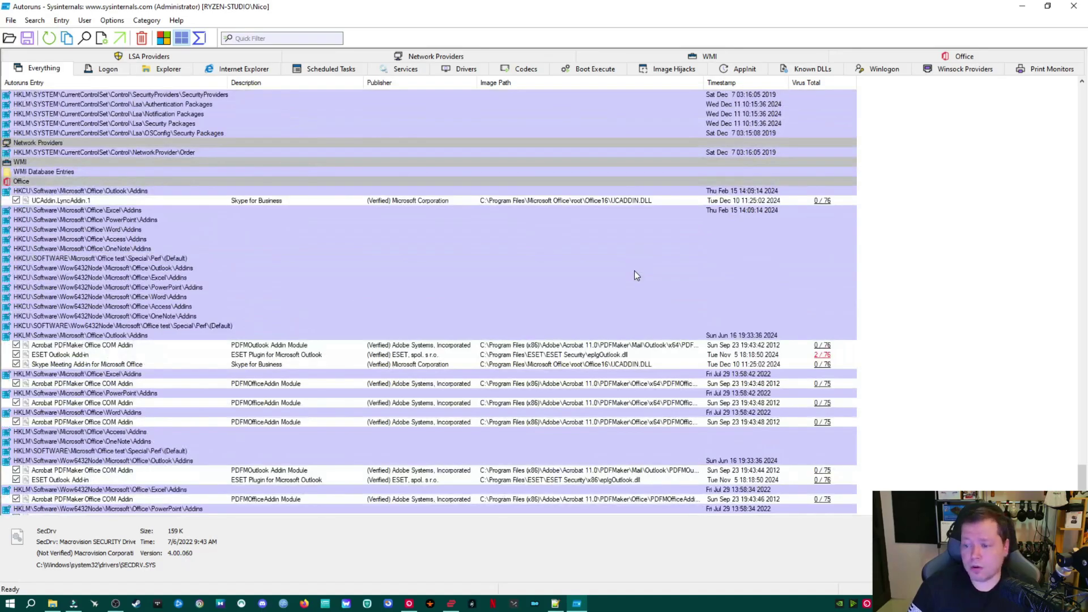
pyautogui.scroll(20, 661, 335)
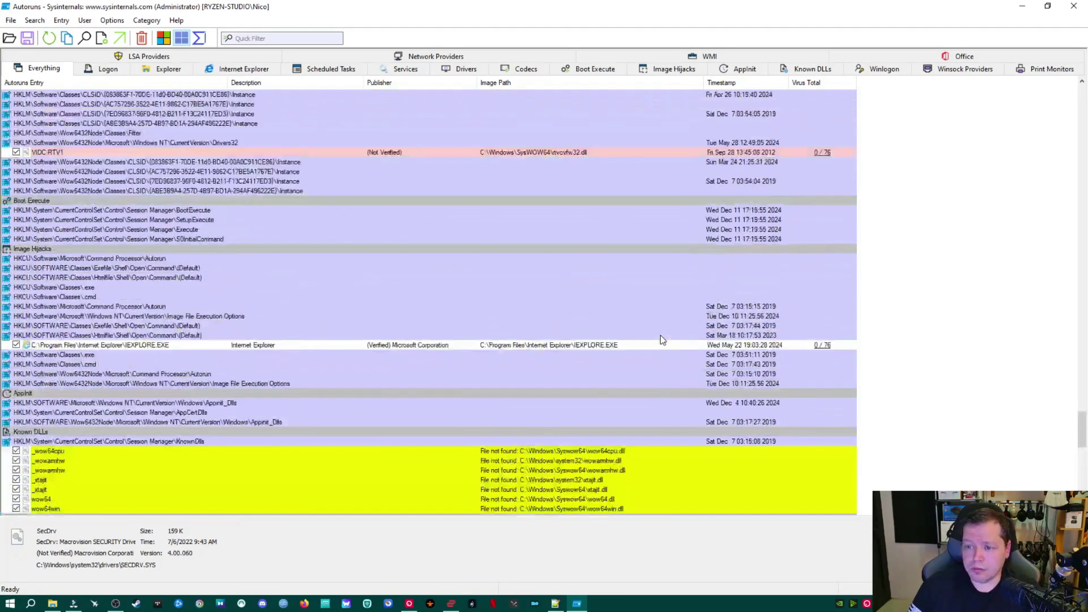
pyautogui.scroll(20, 661, 335)
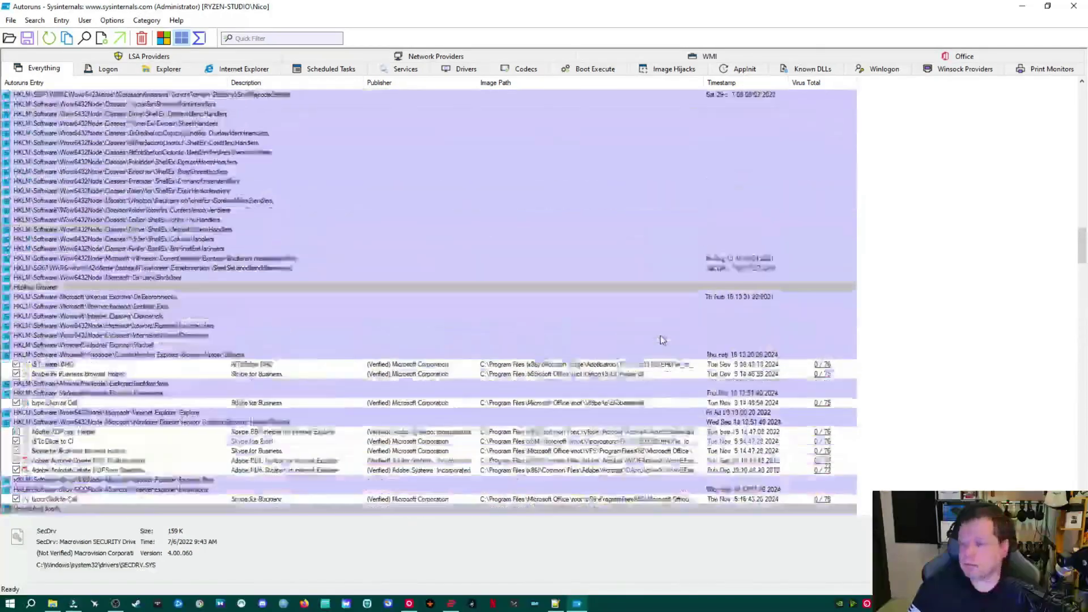
pyautogui.scroll(-20, 661, 335)
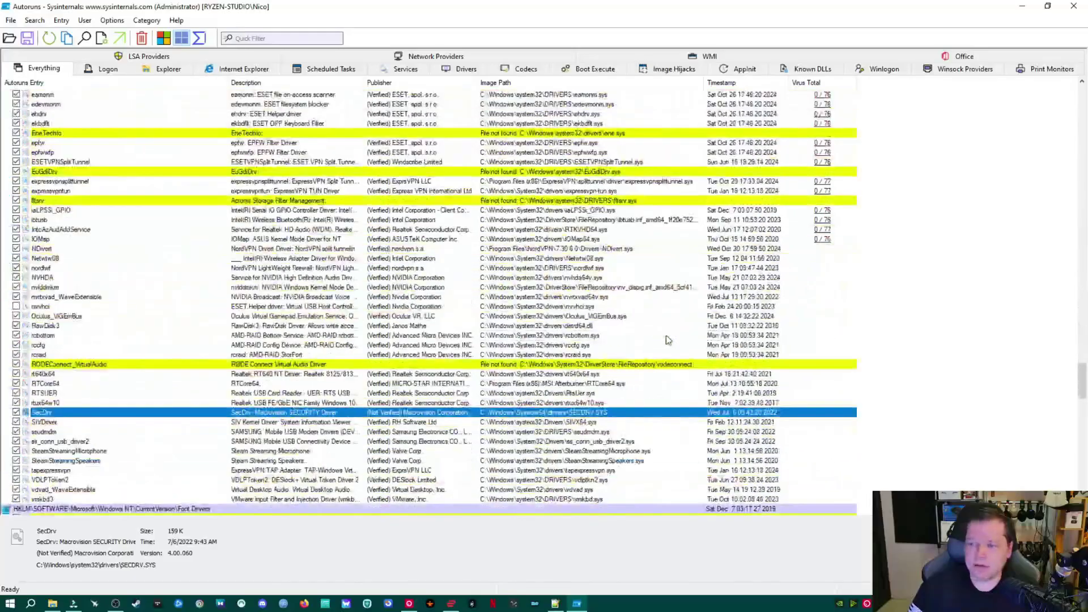
pyautogui.scroll(-20, 825, 367)
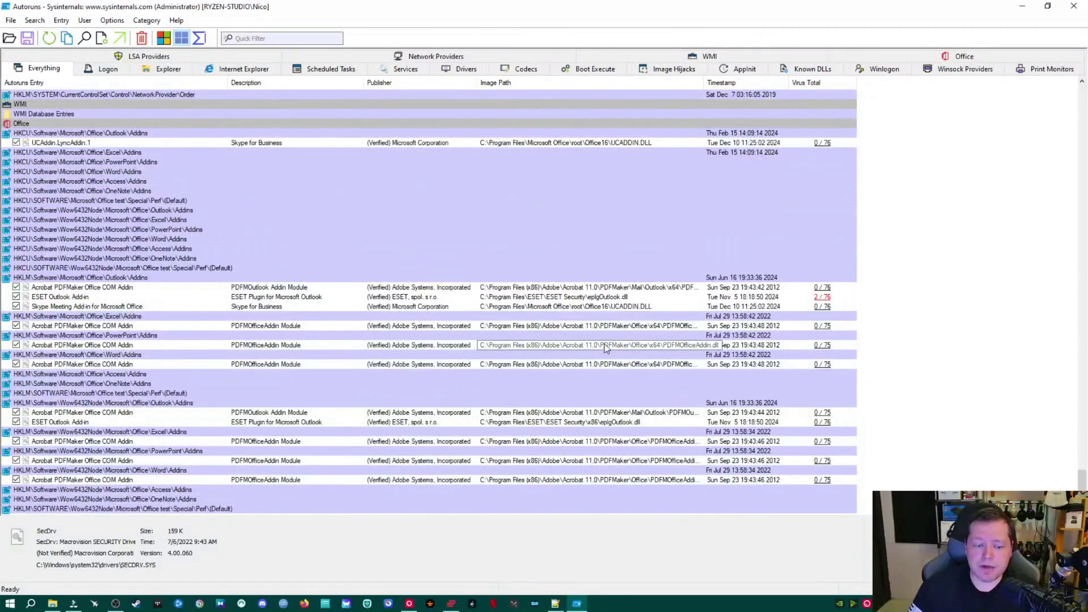
pyautogui.click(1076, 7)
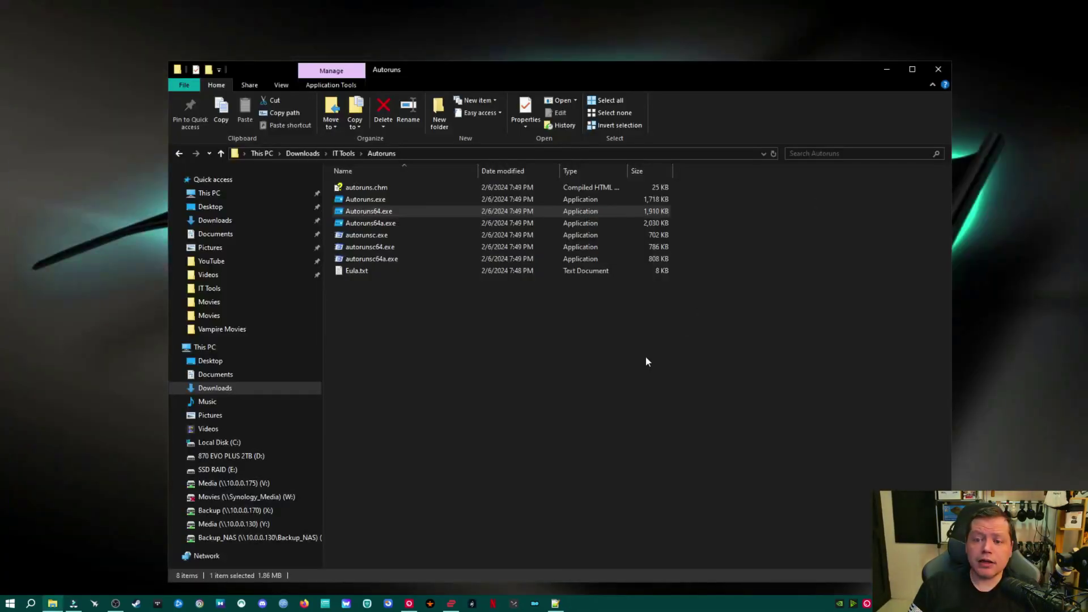